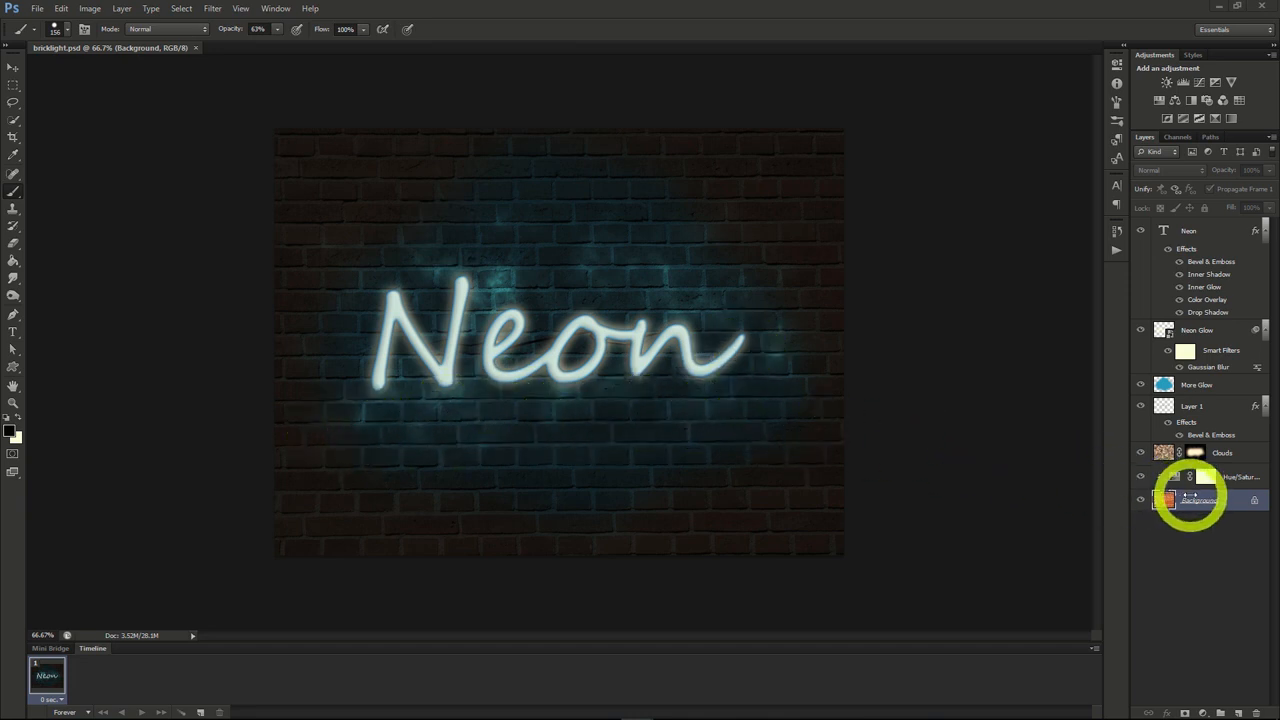
Duplicate the Background brick layer into a new document
{"action": "right_click", "coordinate": [1192, 500]}
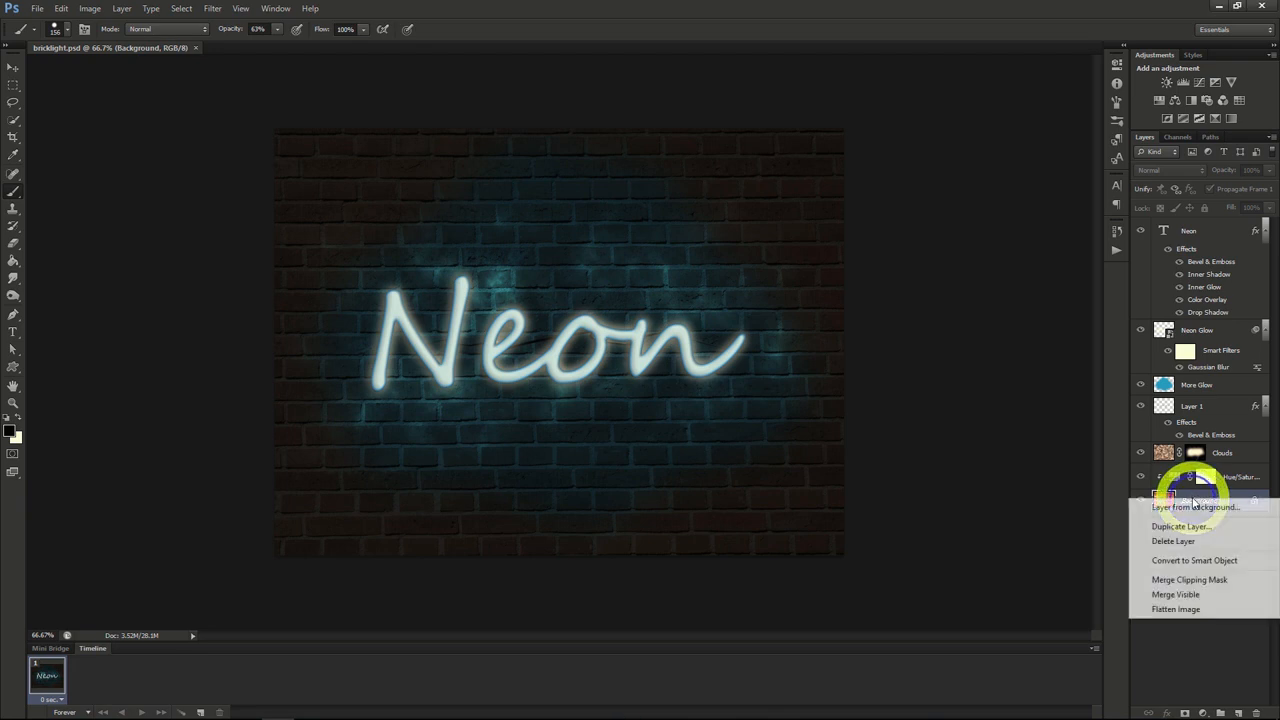
{"action": "left_click", "coordinate": [1185, 526]}
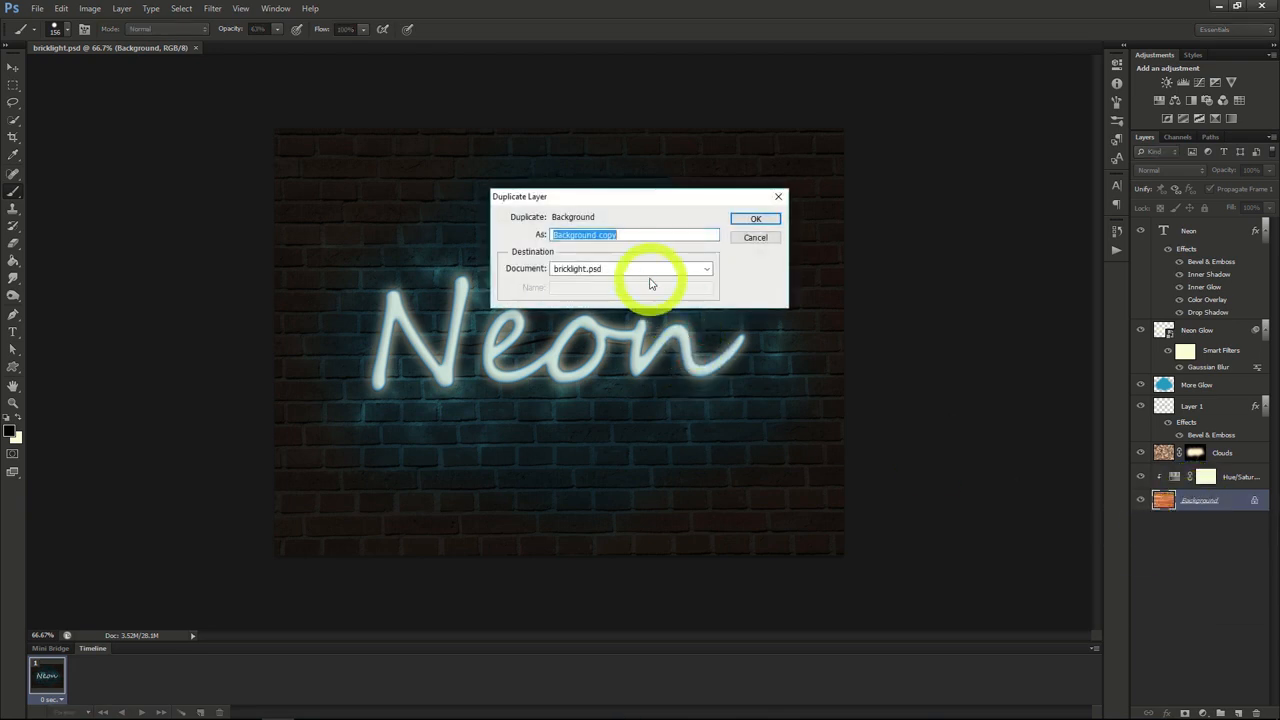
{"action": "left_click", "coordinate": [640, 270]}
{"action": "left_click", "coordinate": [608, 295]}
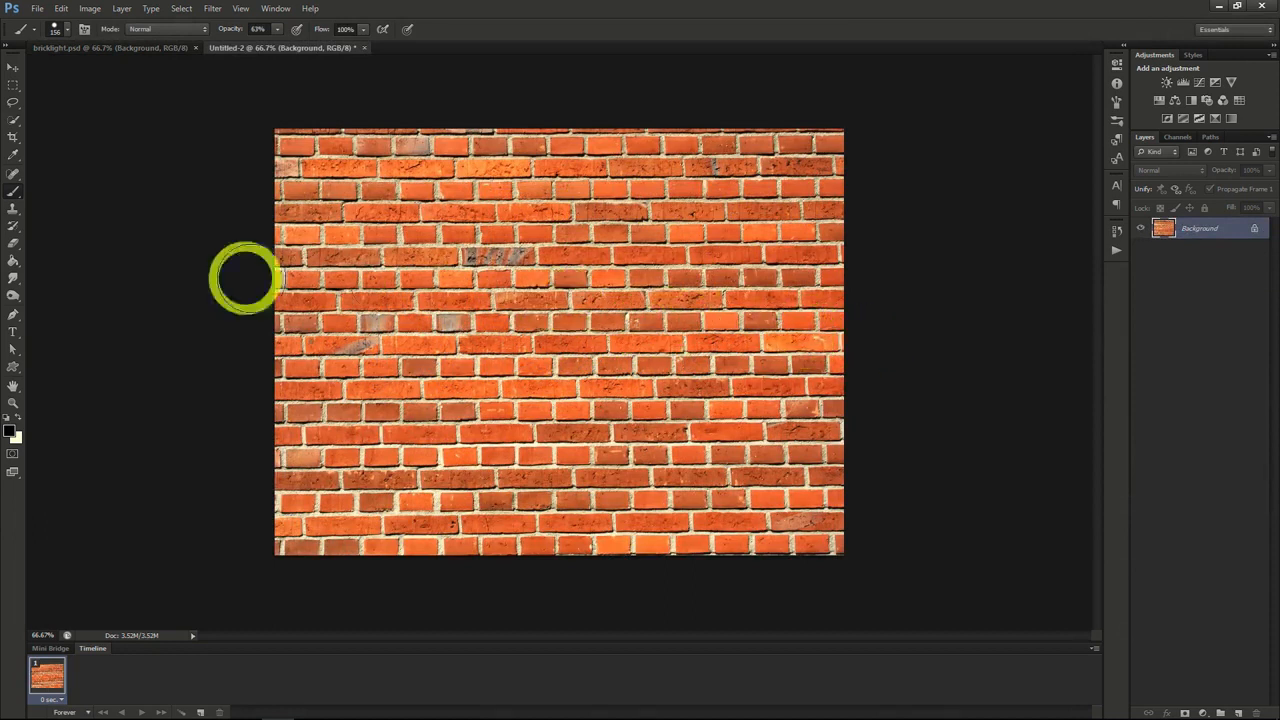
Add the text "Neon" in Segoe Script on the brick wall
{"action": "left_click", "coordinate": [1117, 187]}
{"action": "key", "text": "t"}
{"action": "left_click", "coordinate": [438, 346]}
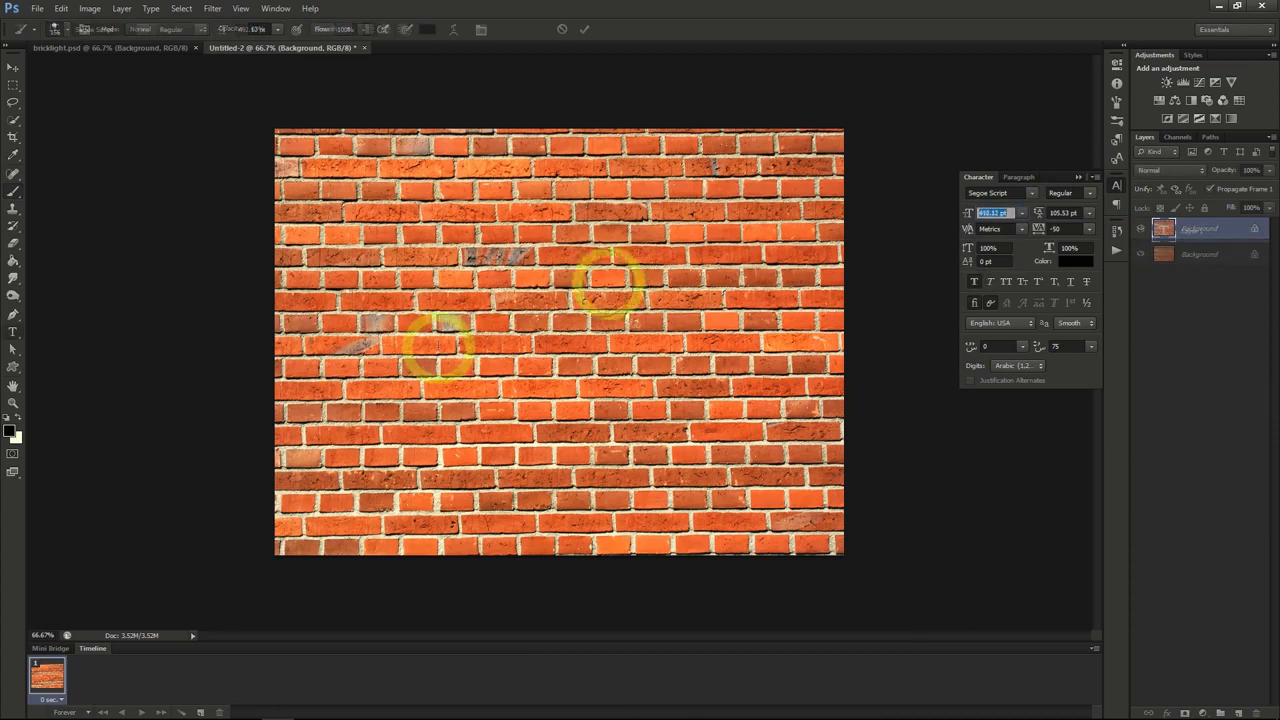
{"action": "type", "text": "Neo"}
Reduce the Neon text size to 282.12 pt and center the word on the brick wall
{"action": "left_click_drag", "start_coordinate": [968, 213], "coordinate": [927, 218]}
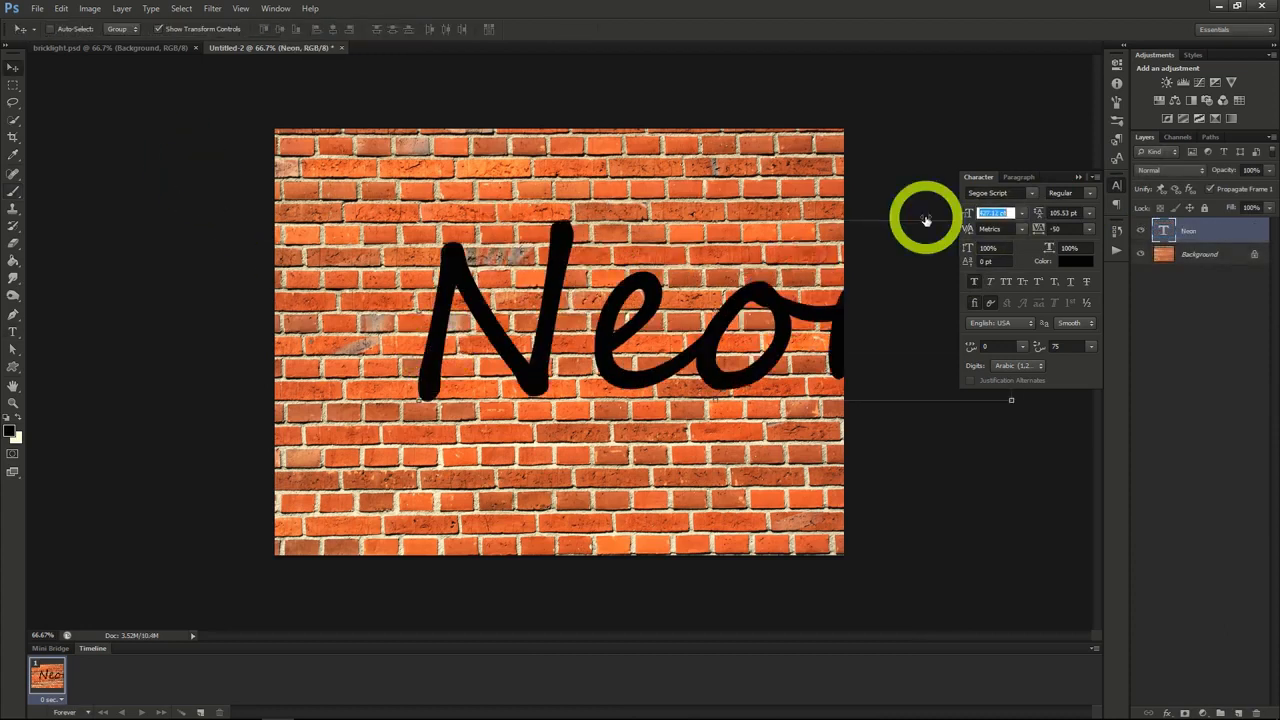
{"action": "left_click_drag", "start_coordinate": [730, 332], "coordinate": [659, 334]}
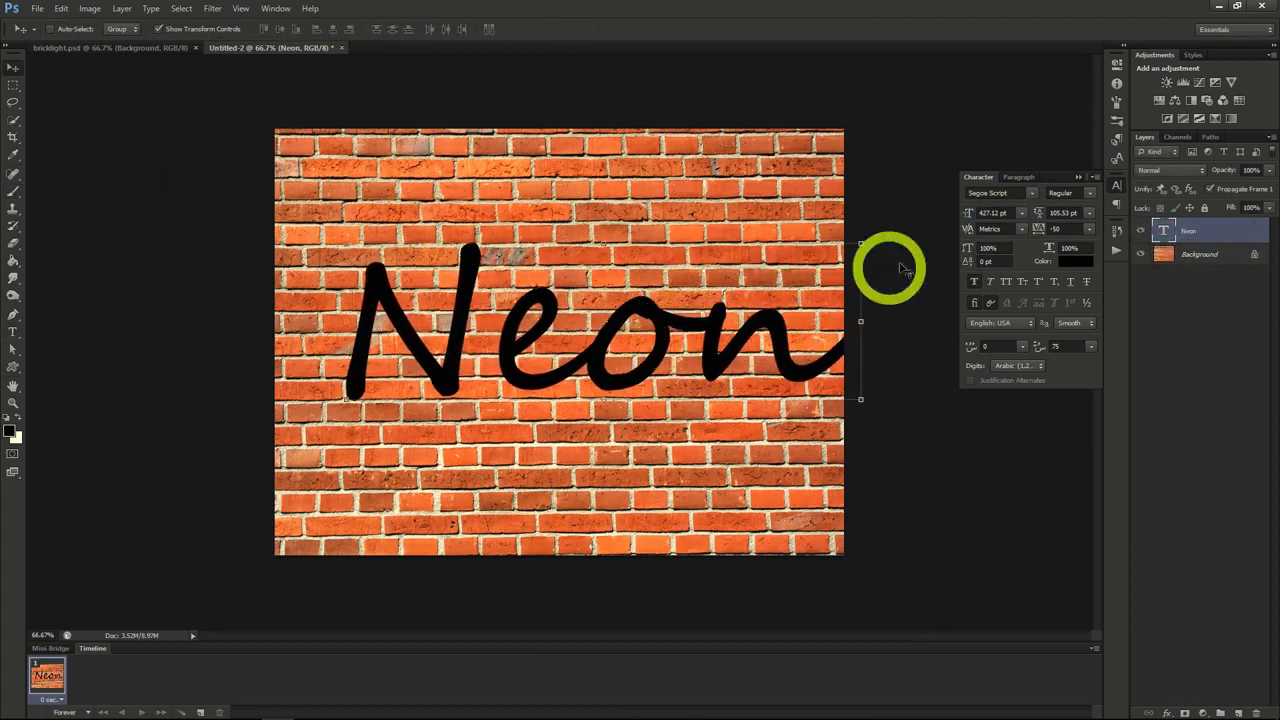
{"action": "left_click_drag", "start_coordinate": [972, 213], "coordinate": [880, 210]}
Darken the brick Background with a Hue/Saturation adjustment layer at saturation -70 and lightness -87
{"action": "left_click", "coordinate": [1211, 468]}
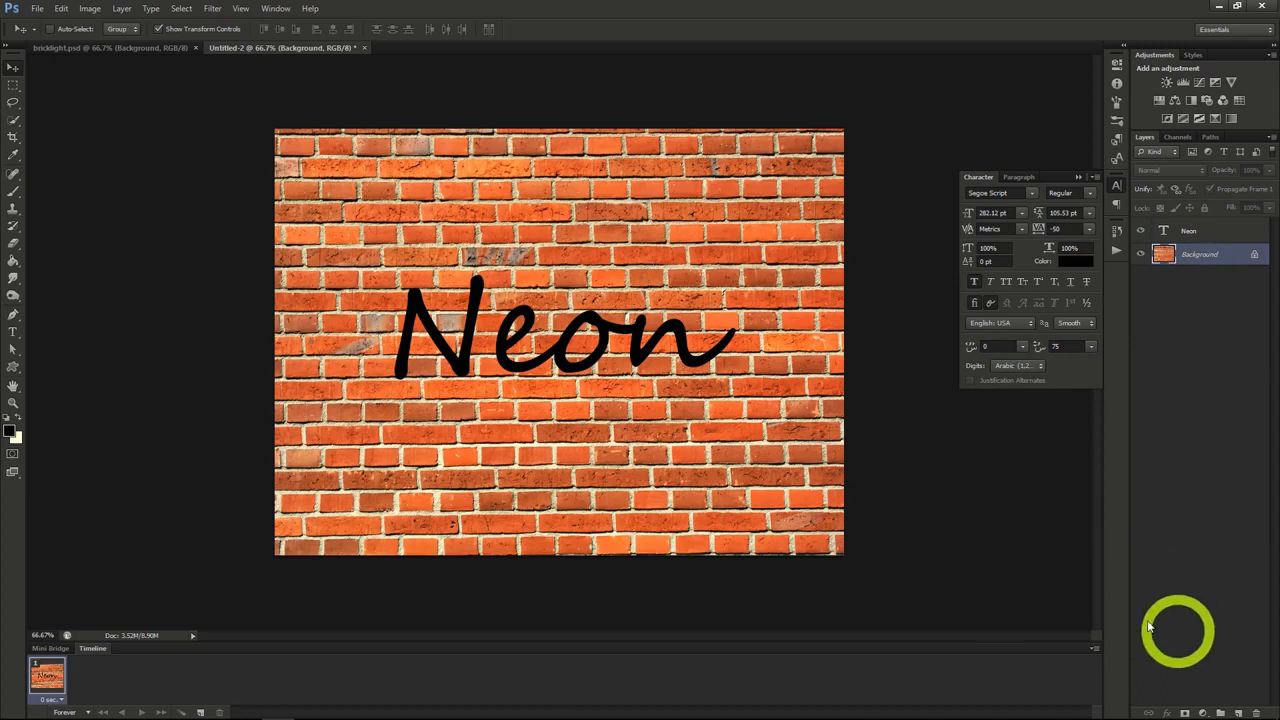
{"action": "left_click", "coordinate": [121, 9]}
{"action": "mouse_move", "coordinate": [160, 126]}
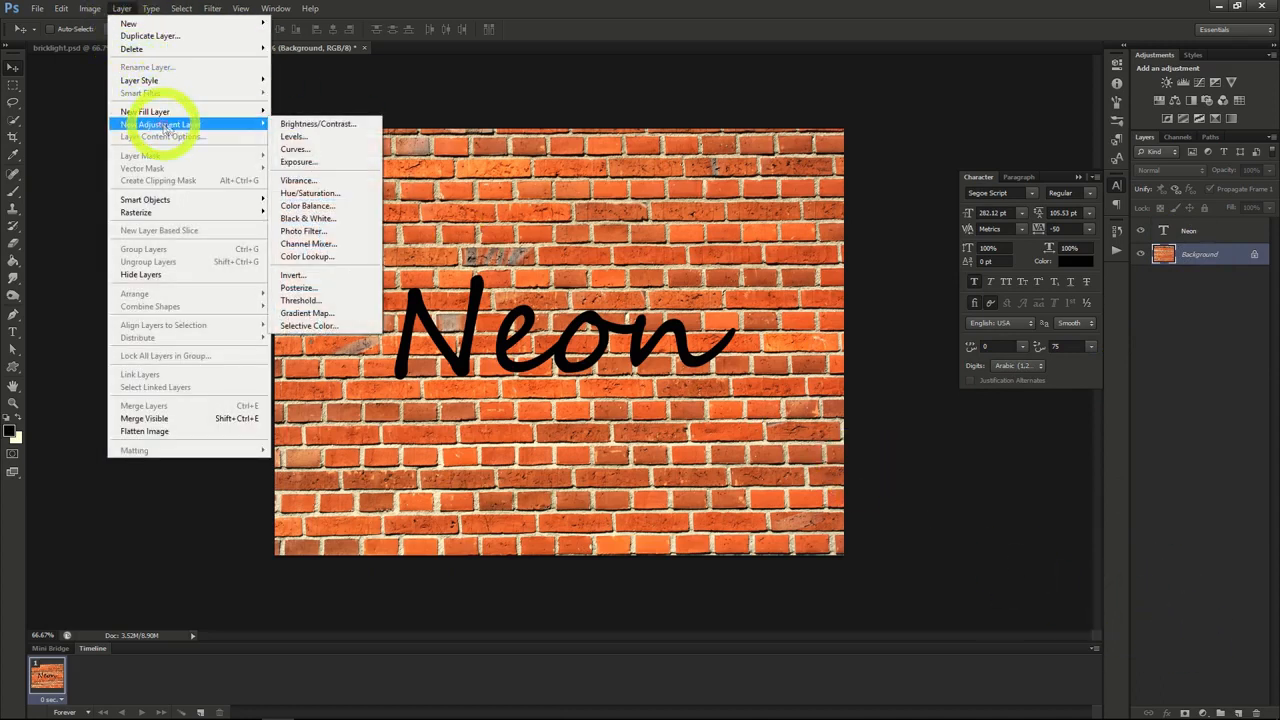
{"action": "left_click", "coordinate": [303, 193]}
{"action": "left_click", "coordinate": [753, 228]}
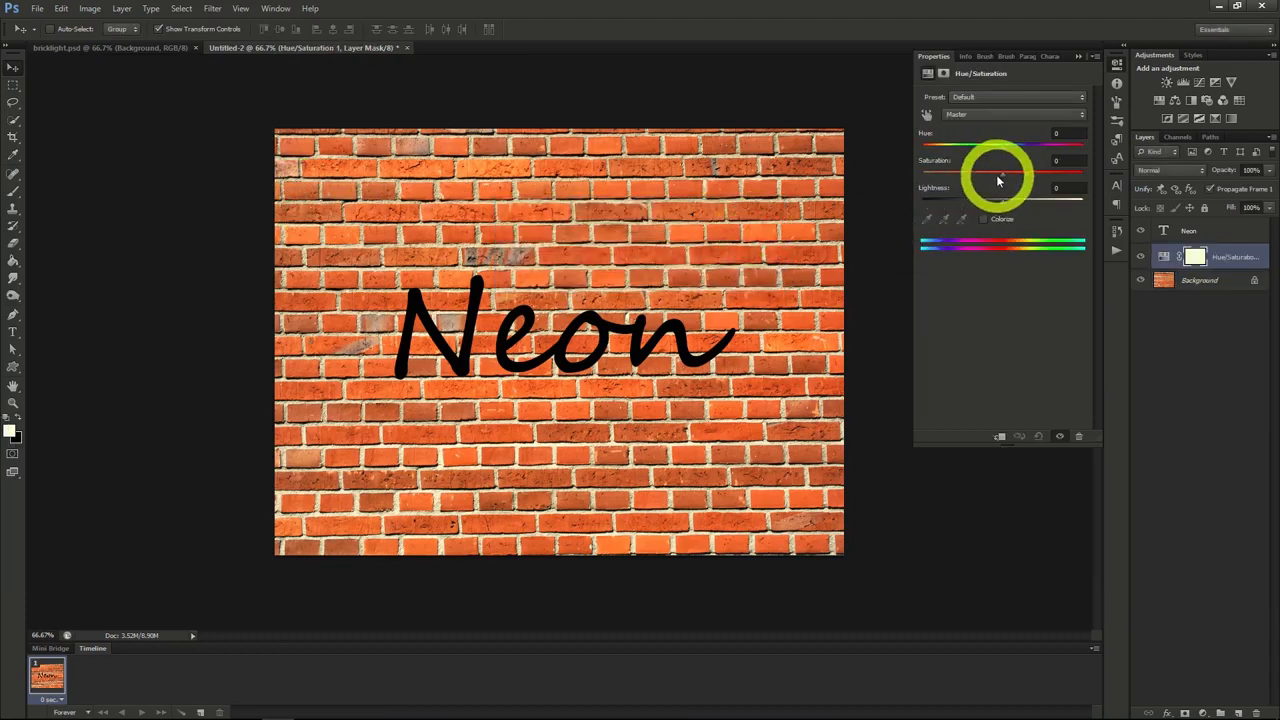
{"action": "left_click_drag", "start_coordinate": [999, 173], "coordinate": [935, 205]}
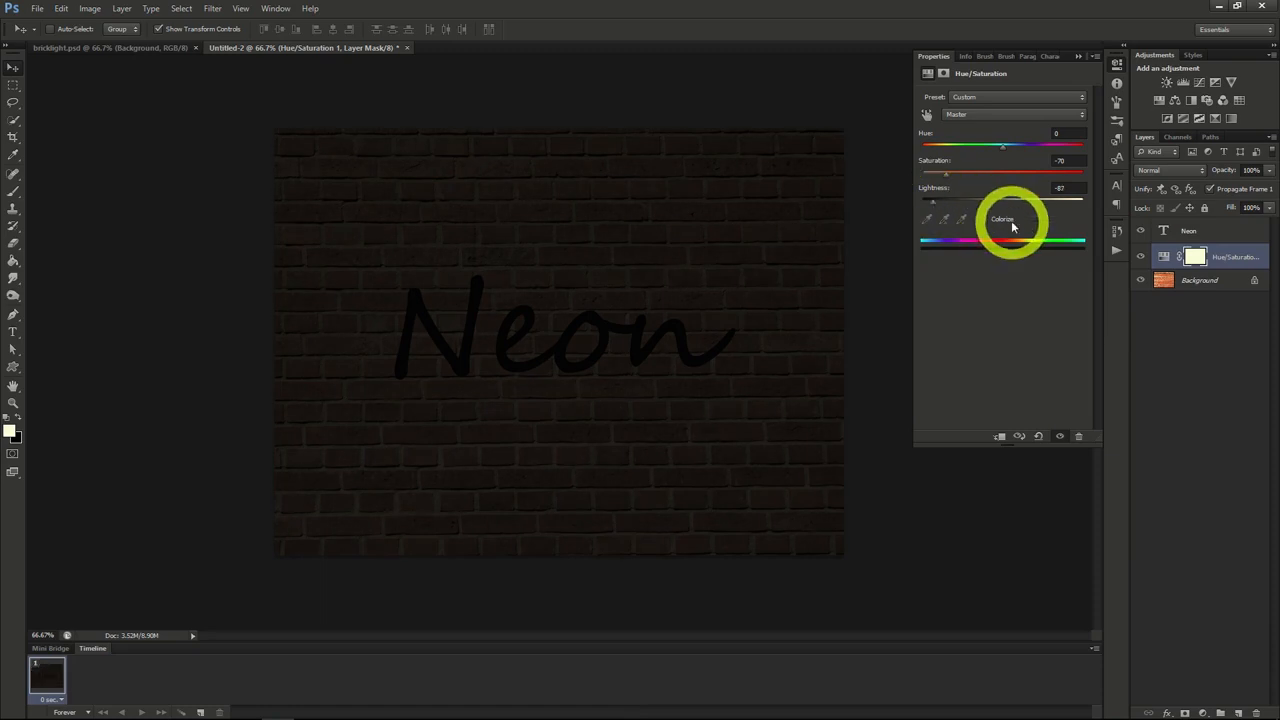
Create a new layer above the Hue/Saturation adjustment and fill it with the Clouds render filter
{"action": "left_click", "coordinate": [1200, 256]}
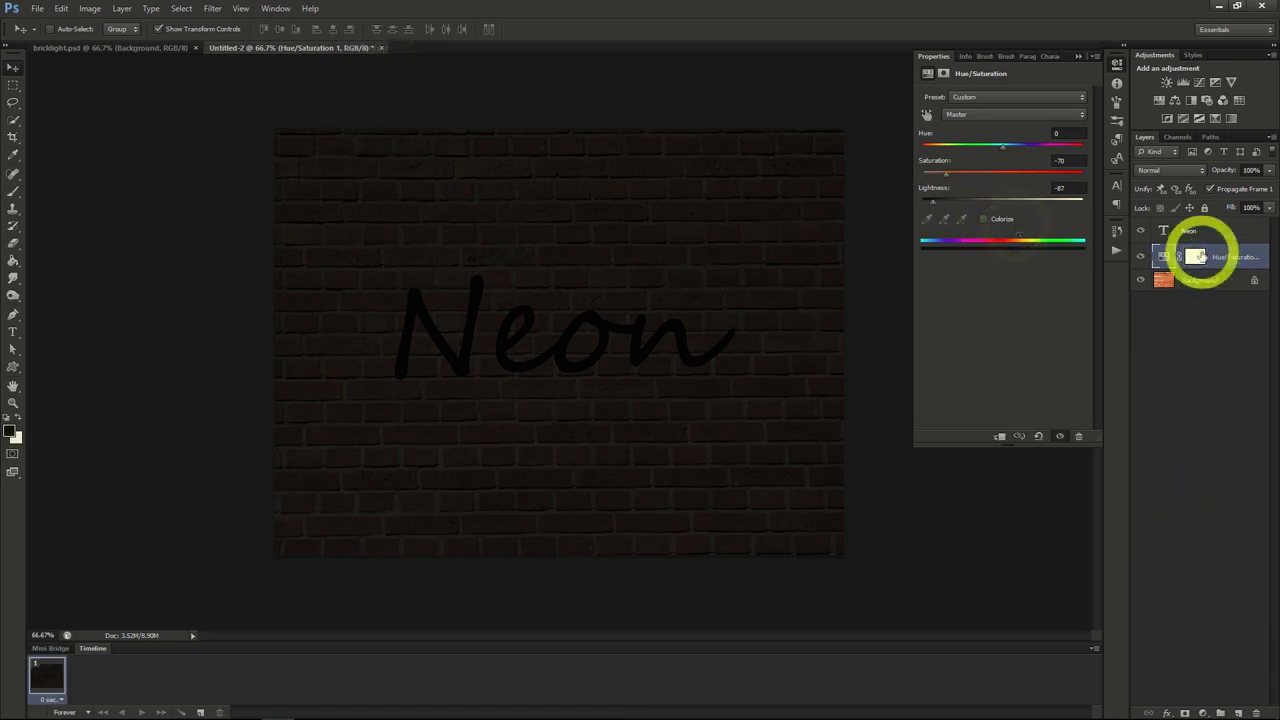
{"action": "left_click", "coordinate": [1239, 712]}
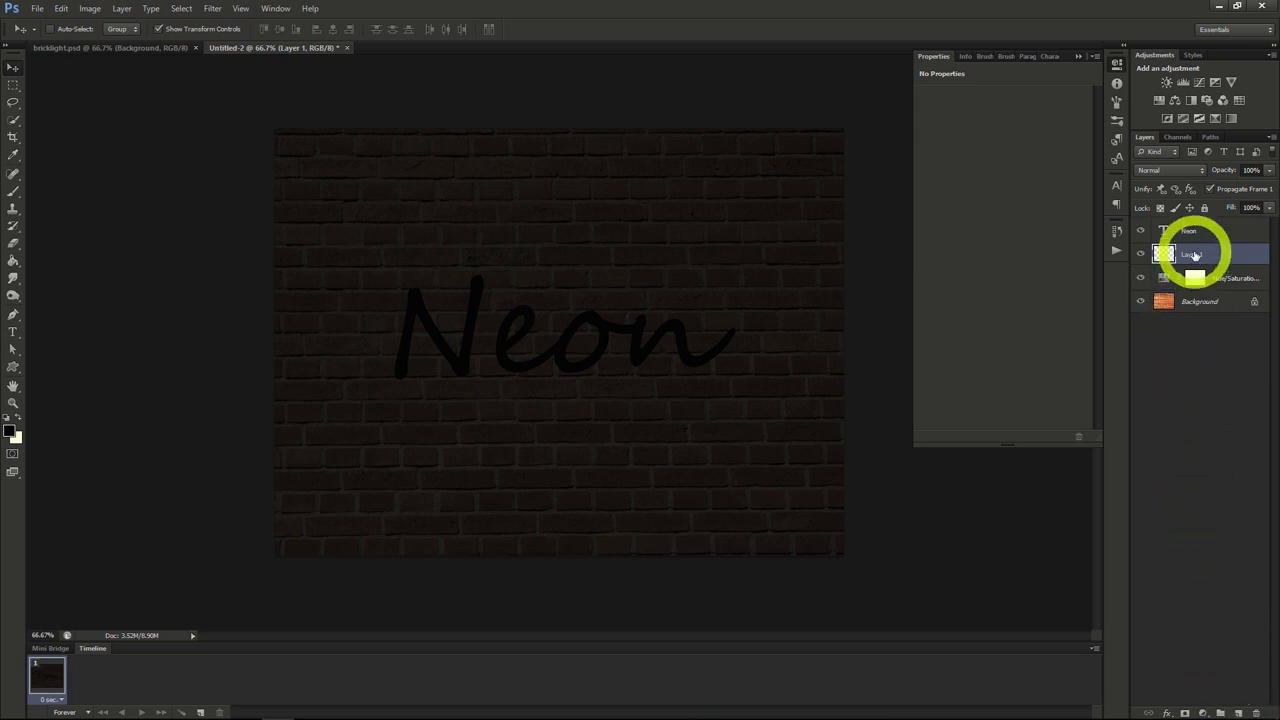
{"action": "left_click", "coordinate": [212, 9]}
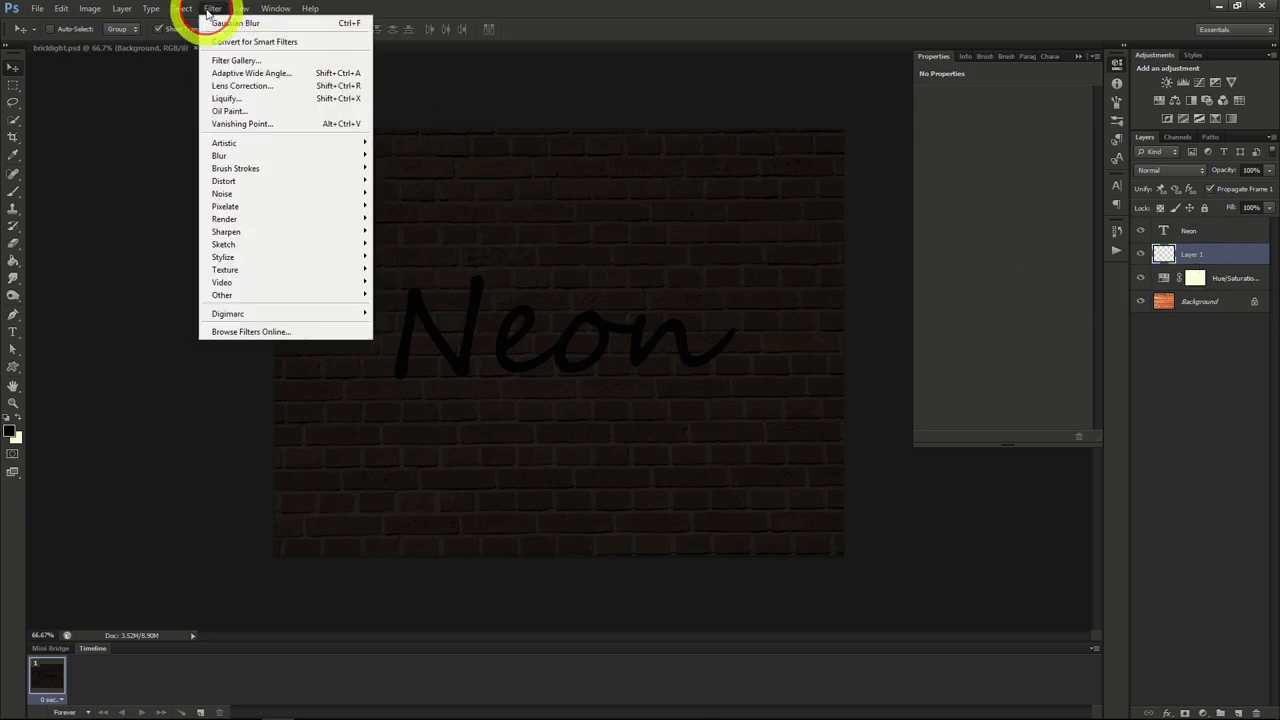
{"action": "mouse_move", "coordinate": [240, 218]}
{"action": "left_click", "coordinate": [395, 218]}
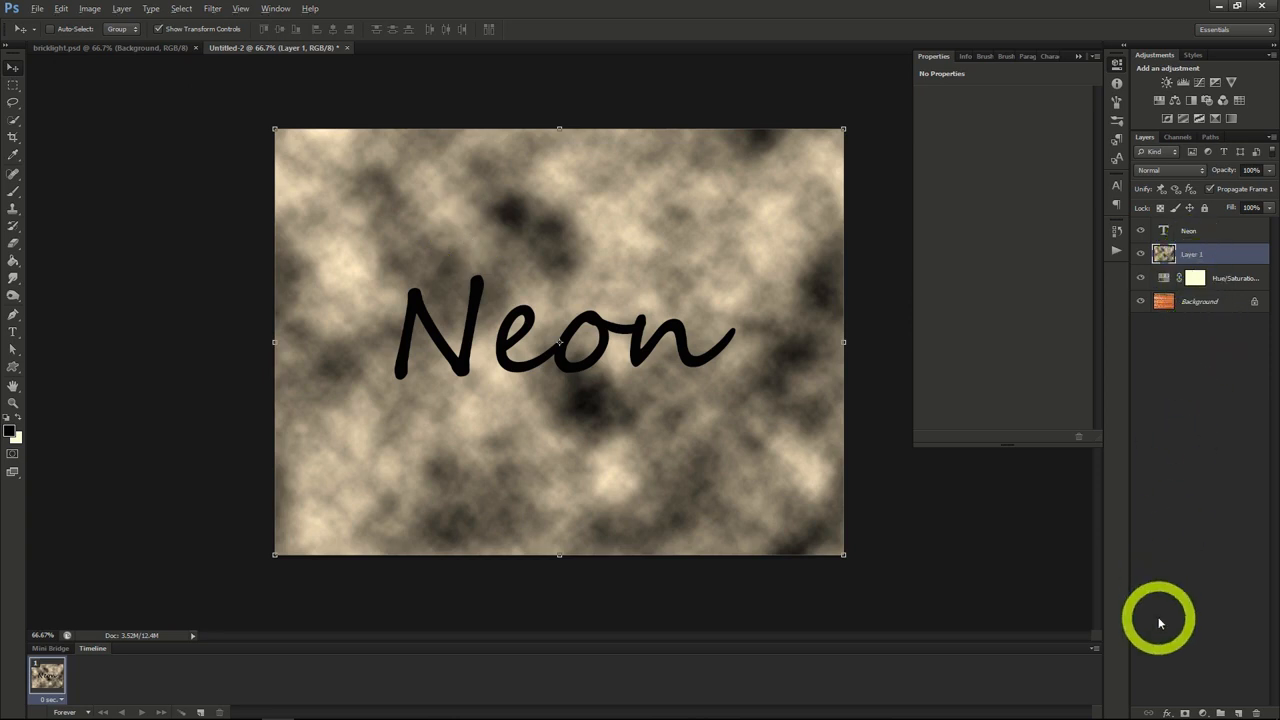
Add a black layer mask to the clouds layer and set its blend mode to Divide
{"action": "left_click", "coordinate": [1185, 712], "text": "alt"}
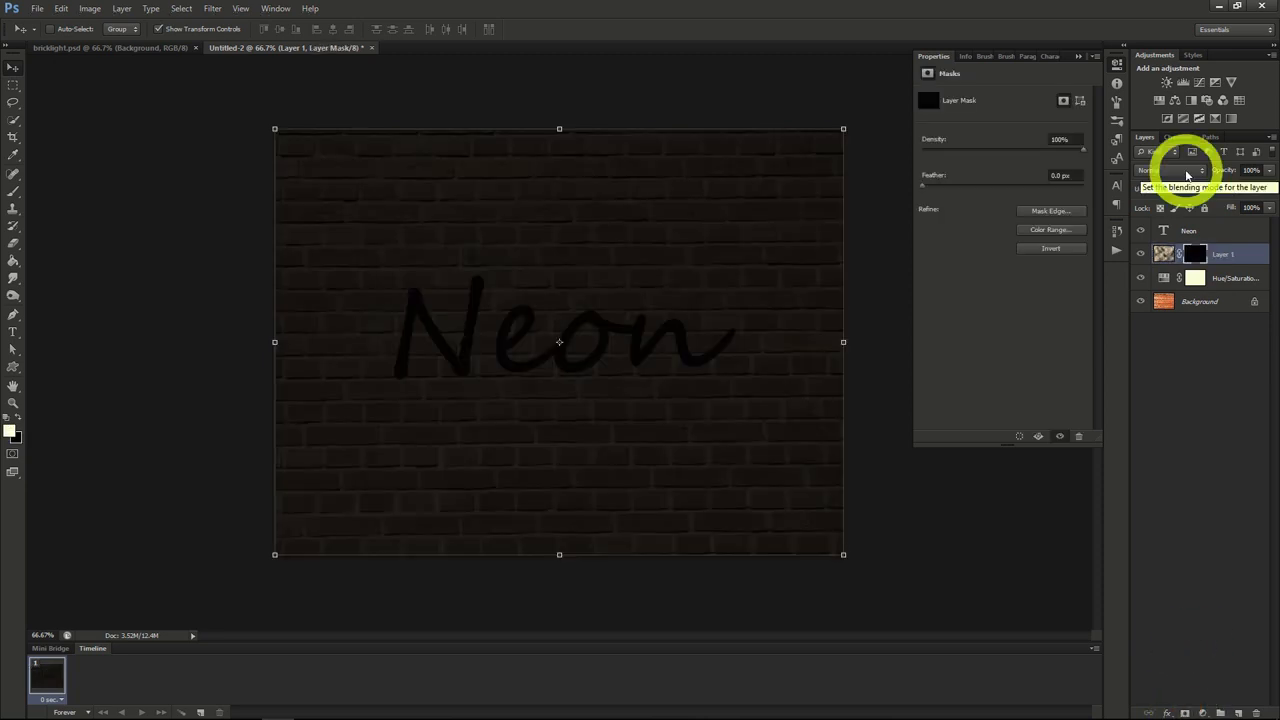
{"action": "left_click", "coordinate": [1187, 172]}
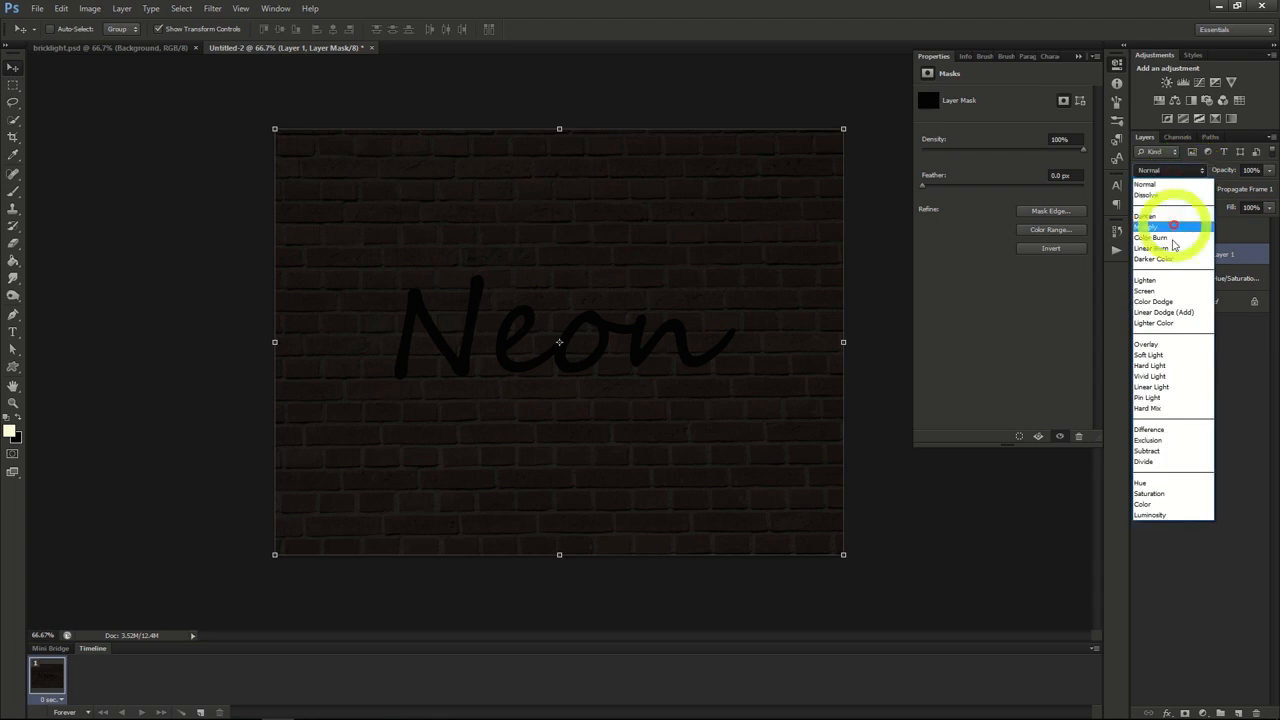
{"action": "left_click", "coordinate": [1147, 461]}
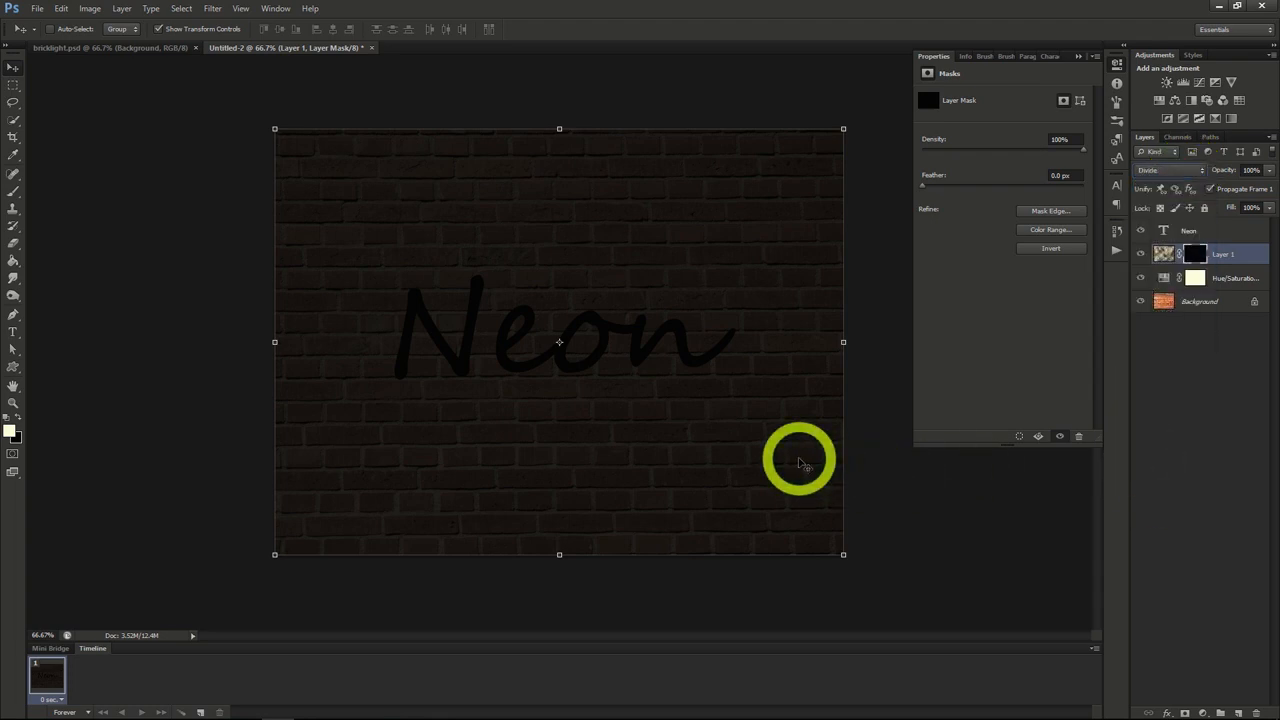
Paint white on the clouds layer's mask around the Neon text with a soft 156 px brush at 50% opacity
{"action": "left_click", "coordinate": [13, 192]}
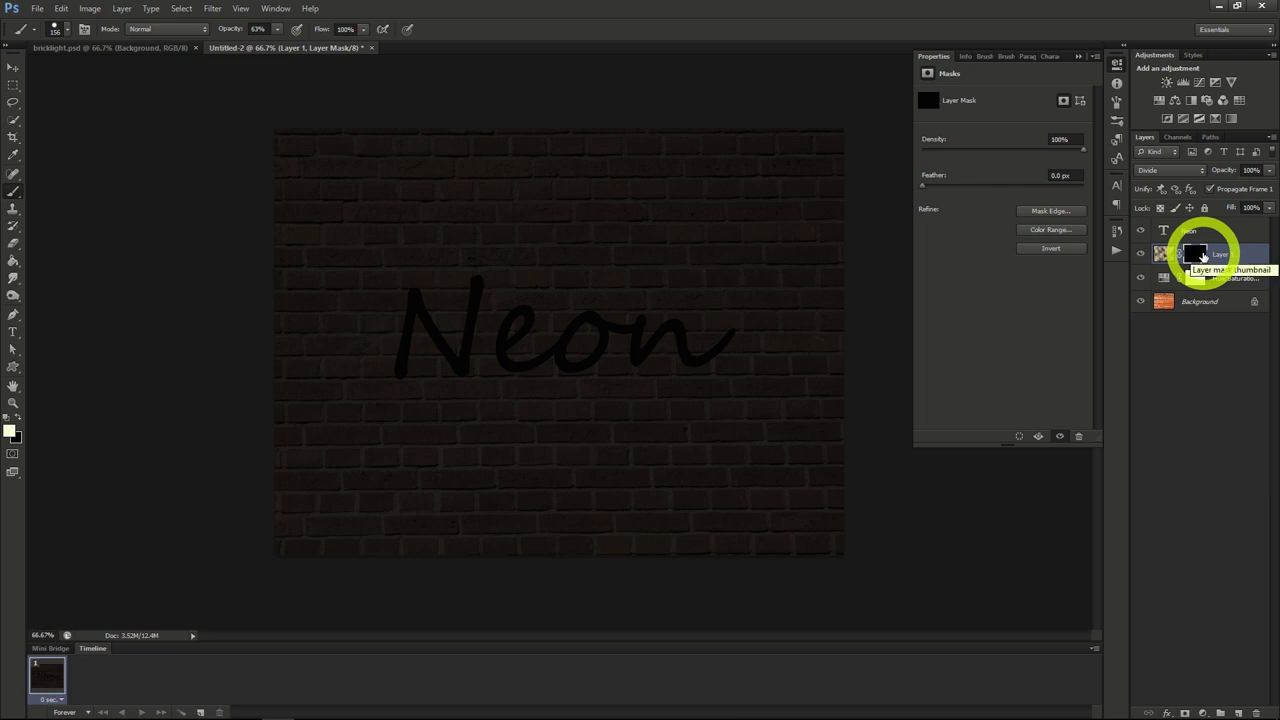
{"action": "left_click", "coordinate": [277, 31]}
{"action": "left_click_drag", "start_coordinate": [270, 45], "coordinate": [269, 49]}
{"action": "left_click", "coordinate": [66, 29]}
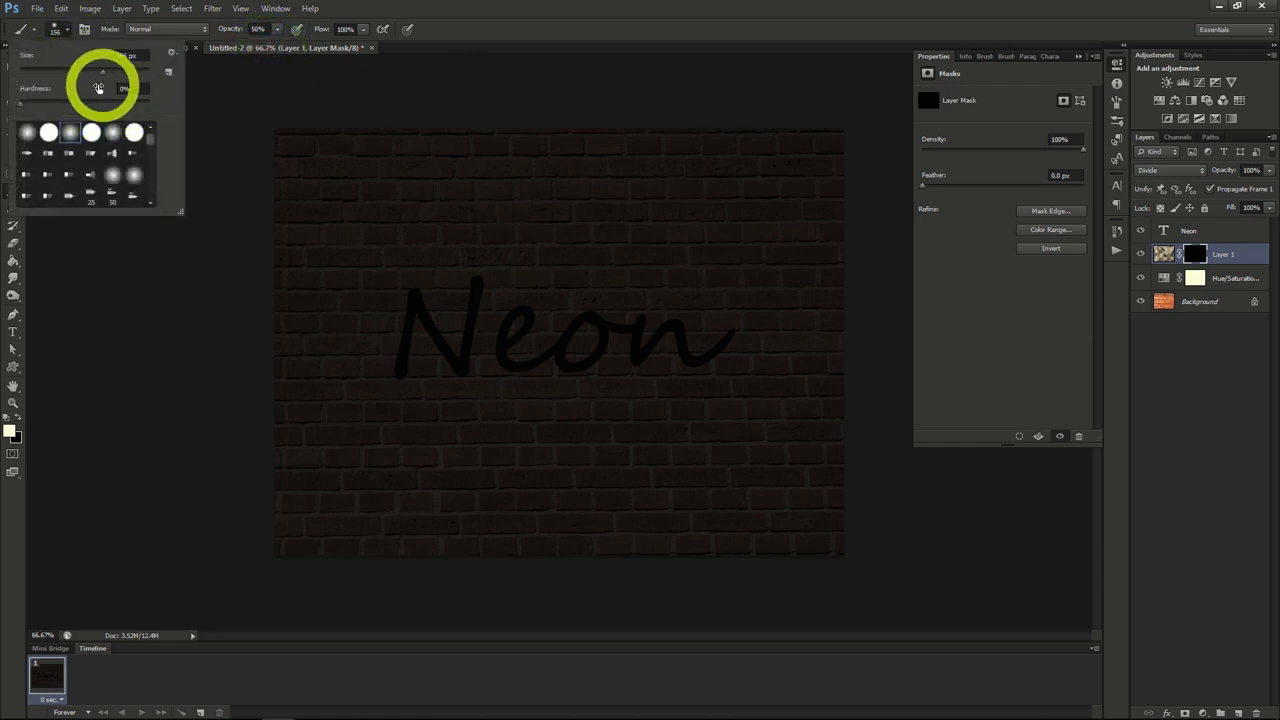
{"action": "left_click", "coordinate": [66, 33]}
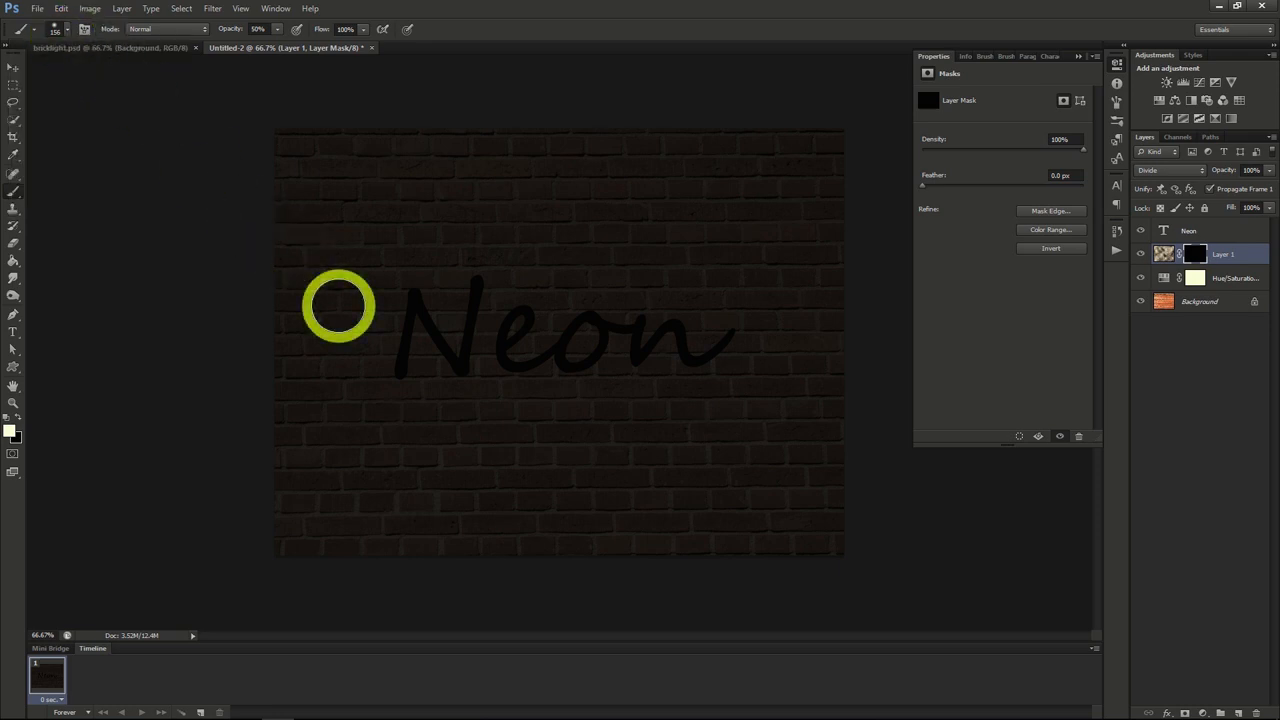
{"action": "mouse_move", "coordinate": [350, 306]}
{"action": "left_mouse_down"}
{"action": "mouse_move", "coordinate": [422, 286]}
{"action": "mouse_move", "coordinate": [368, 362]}
{"action": "mouse_move", "coordinate": [467, 289]}
{"action": "mouse_move", "coordinate": [429, 369]}
{"action": "mouse_move", "coordinate": [561, 331]}
{"action": "mouse_move", "coordinate": [631, 341]}
{"action": "mouse_move", "coordinate": [504, 335]}
{"action": "mouse_move", "coordinate": [613, 294]}
{"action": "mouse_move", "coordinate": [674, 343]}
{"action": "mouse_move", "coordinate": [761, 352]}
{"action": "mouse_move", "coordinate": [707, 300]}
{"action": "mouse_move", "coordinate": [637, 293]}
{"action": "mouse_move", "coordinate": [697, 380]}
{"action": "mouse_move", "coordinate": [636, 330]}
{"action": "mouse_move", "coordinate": [543, 299]}
{"action": "mouse_move", "coordinate": [509, 380]}
{"action": "left_mouse_up"}
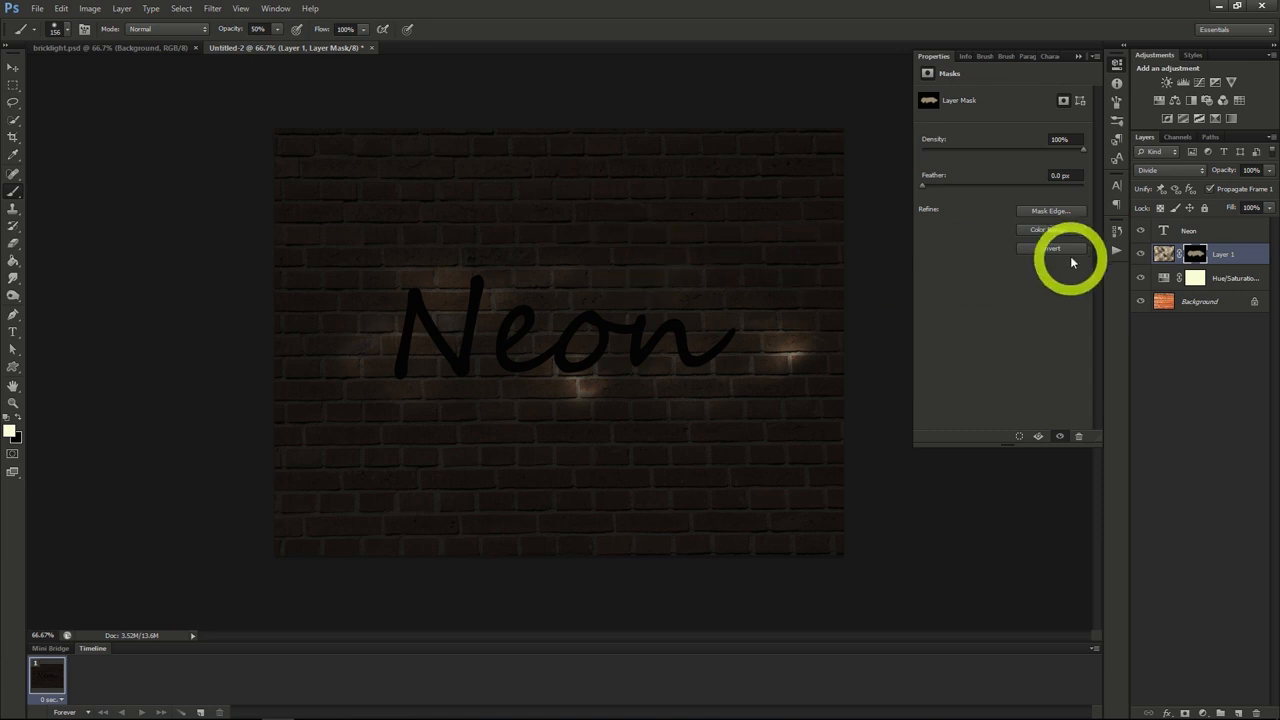
Color the Neon text blue and apply Bevel & Emboss with depth 185%, size 3 px and maximum soften
{"action": "left_click", "coordinate": [1181, 228]}
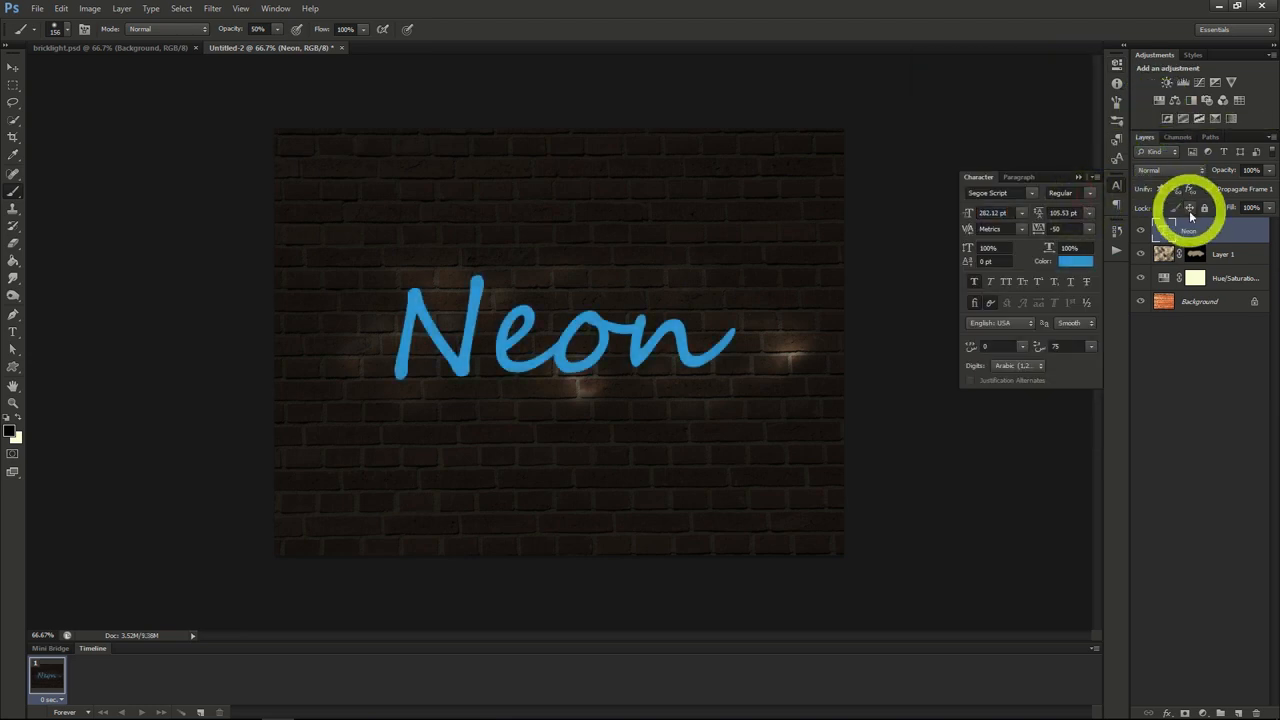
{"action": "right_click", "coordinate": [1195, 218]}
{"action": "left_click", "coordinate": [1143, 240]}
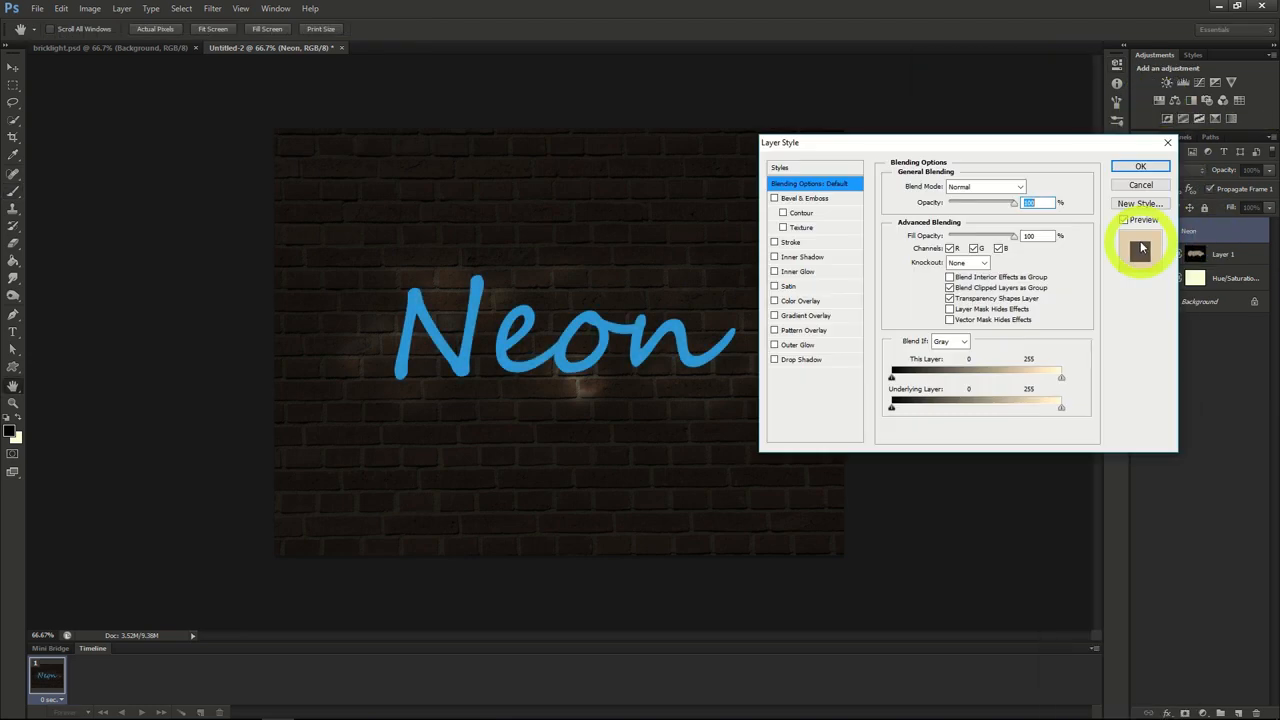
{"action": "left_click", "coordinate": [808, 199]}
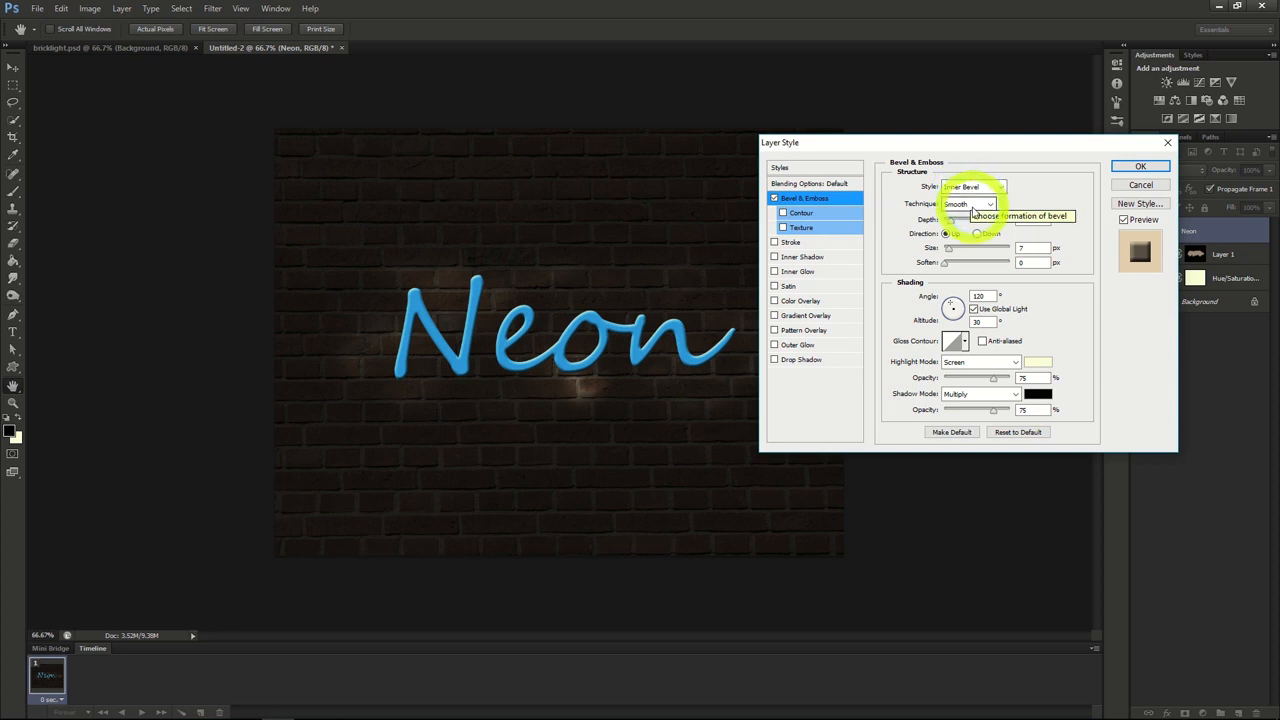
{"action": "left_click_drag", "start_coordinate": [952, 225], "coordinate": [955, 227]}
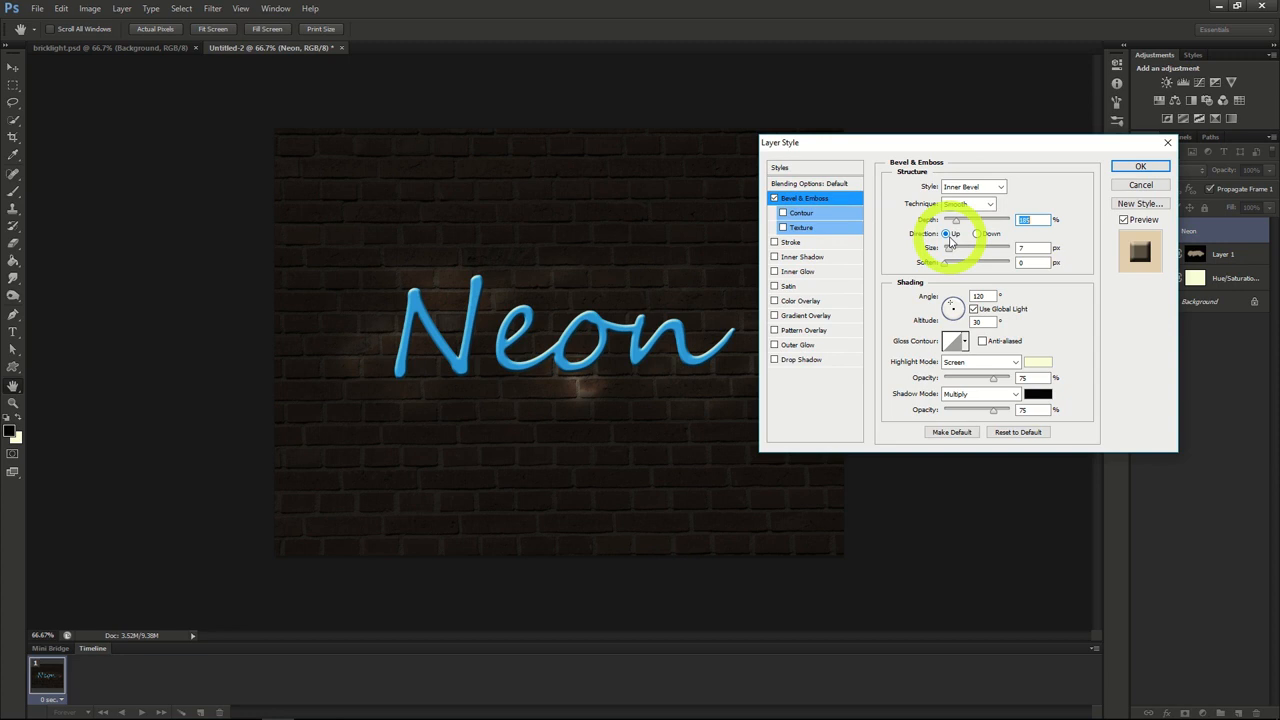
{"action": "left_click_drag", "start_coordinate": [951, 252], "coordinate": [1023, 258]}
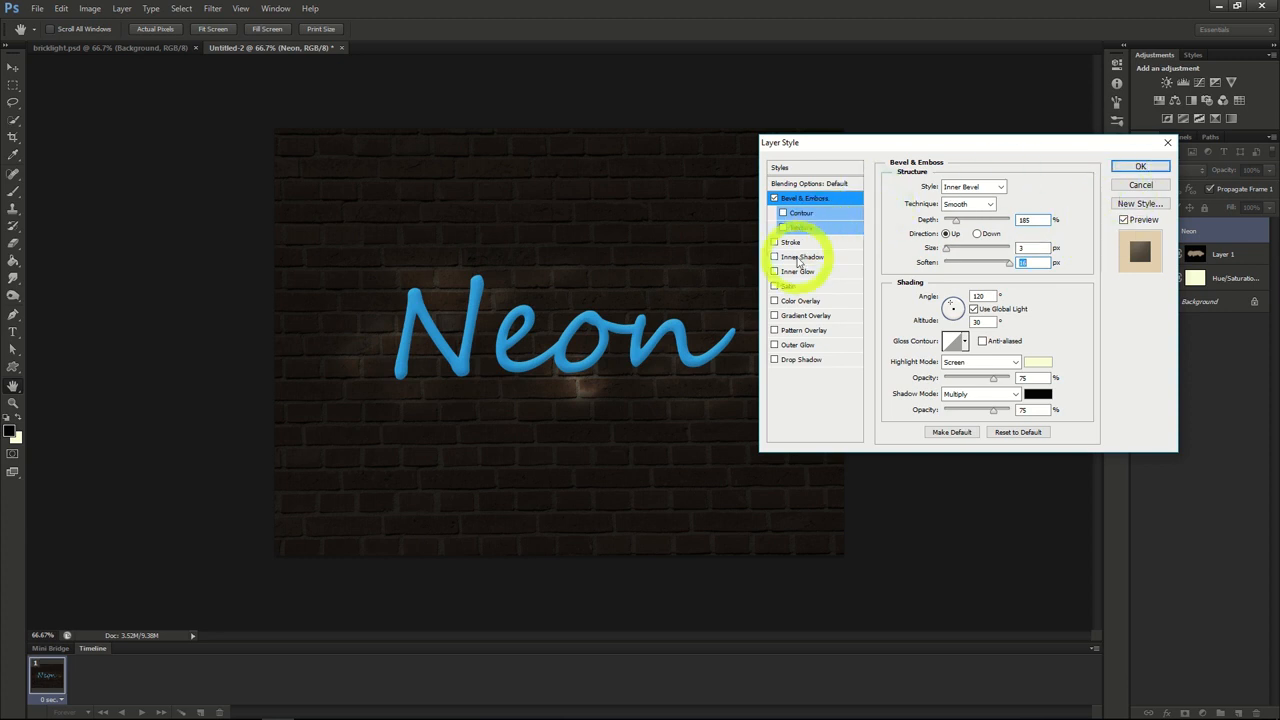
Add an Inner Shadow to the Neon text with opacity 40%, distance 5 px and size 7 px
{"action": "left_click", "coordinate": [800, 257]}
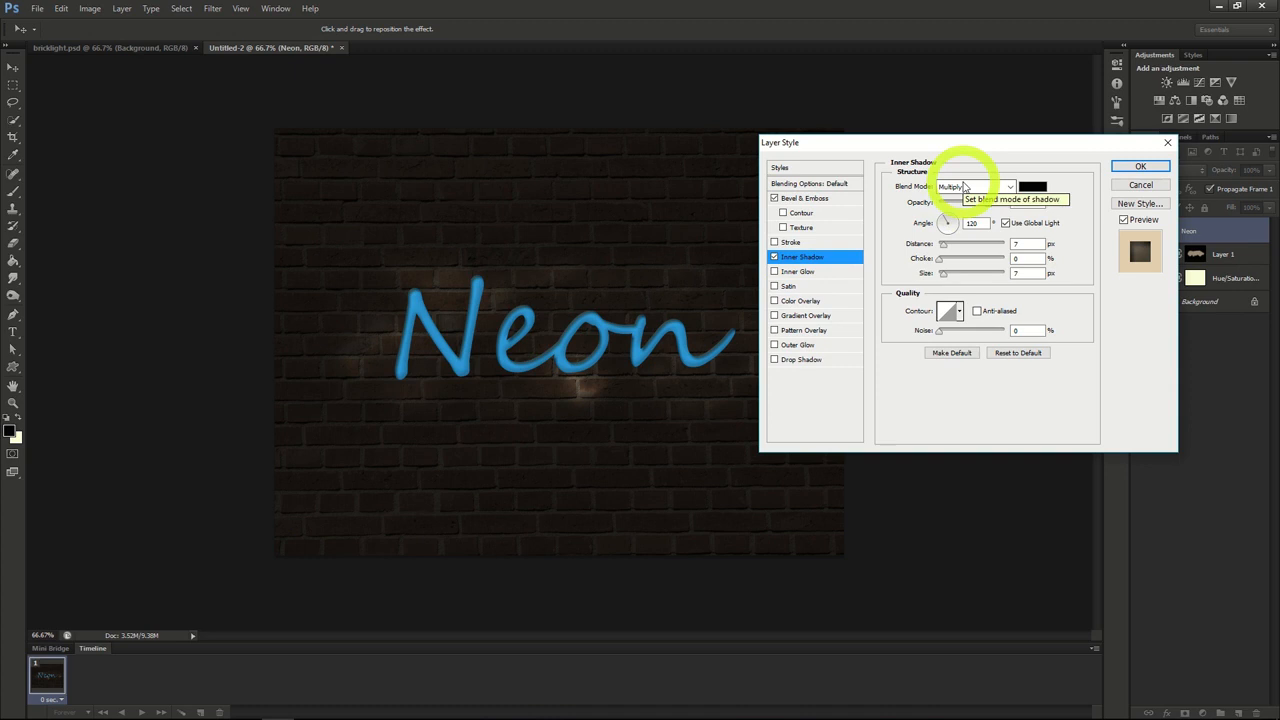
{"action": "left_click_drag", "start_coordinate": [989, 205], "coordinate": [967, 207]}
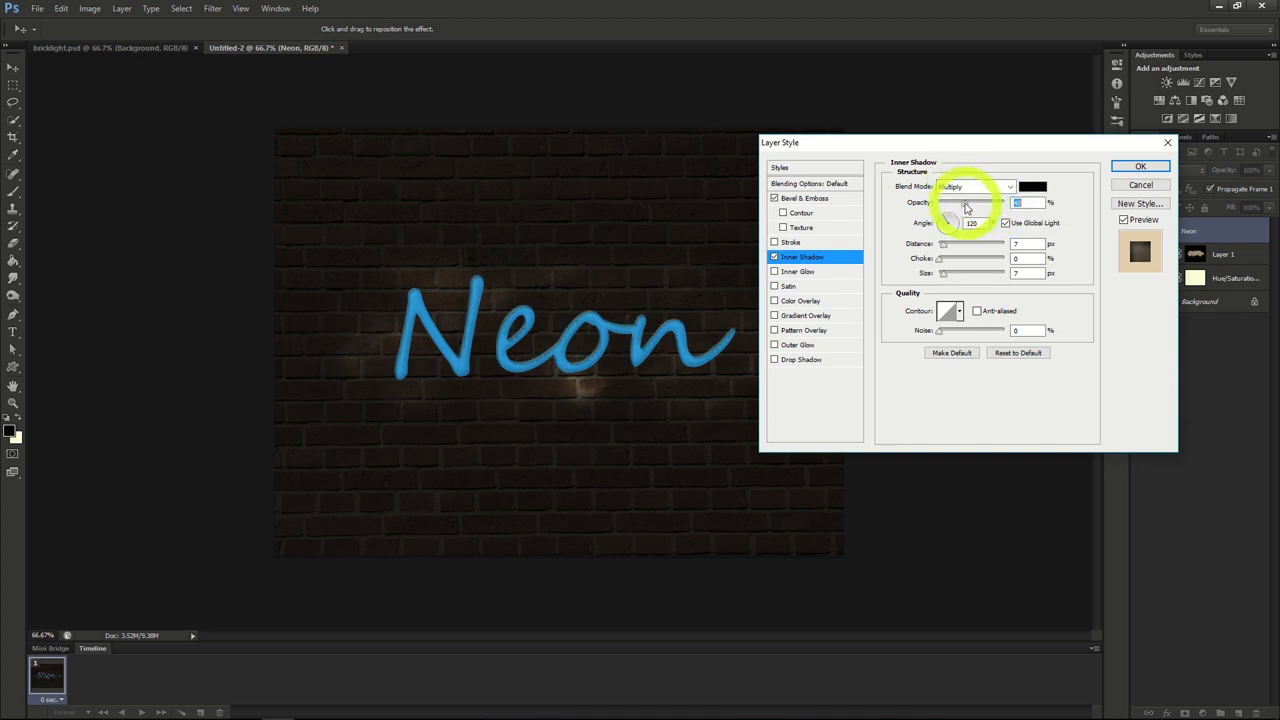
{"action": "left_click_drag", "start_coordinate": [944, 247], "coordinate": [942, 247]}
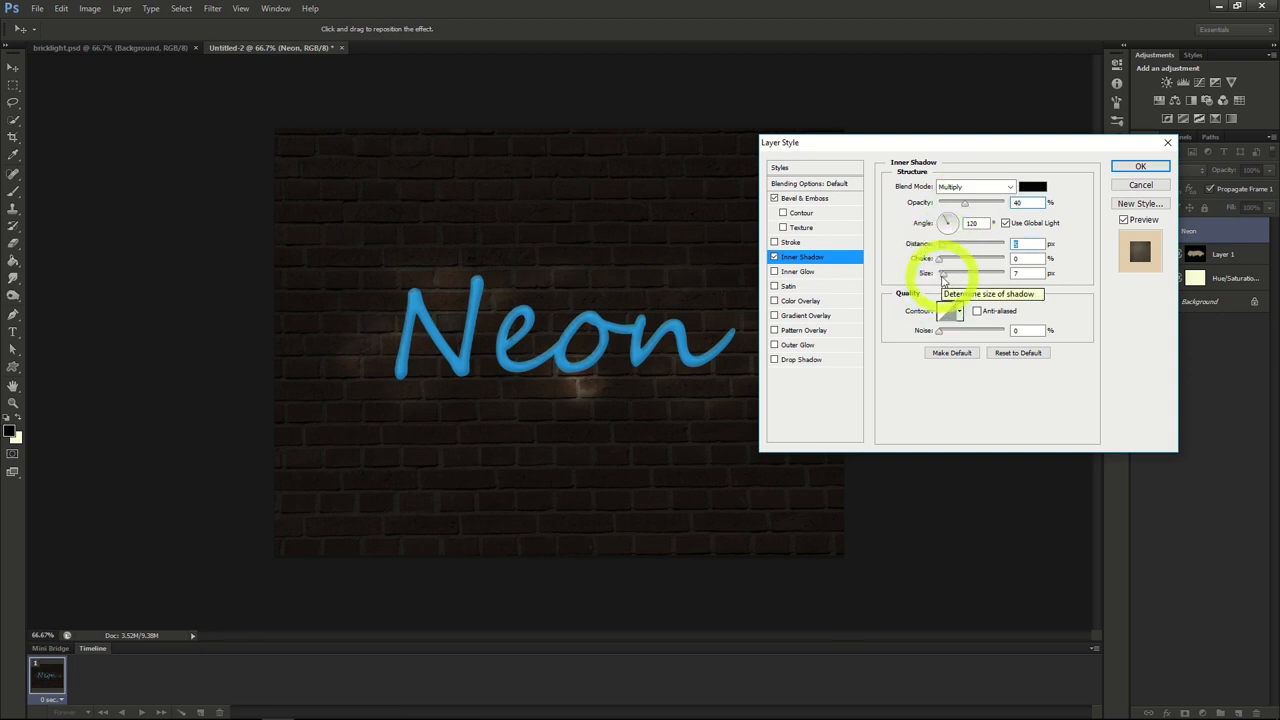
{"action": "left_click", "coordinate": [943, 278]}
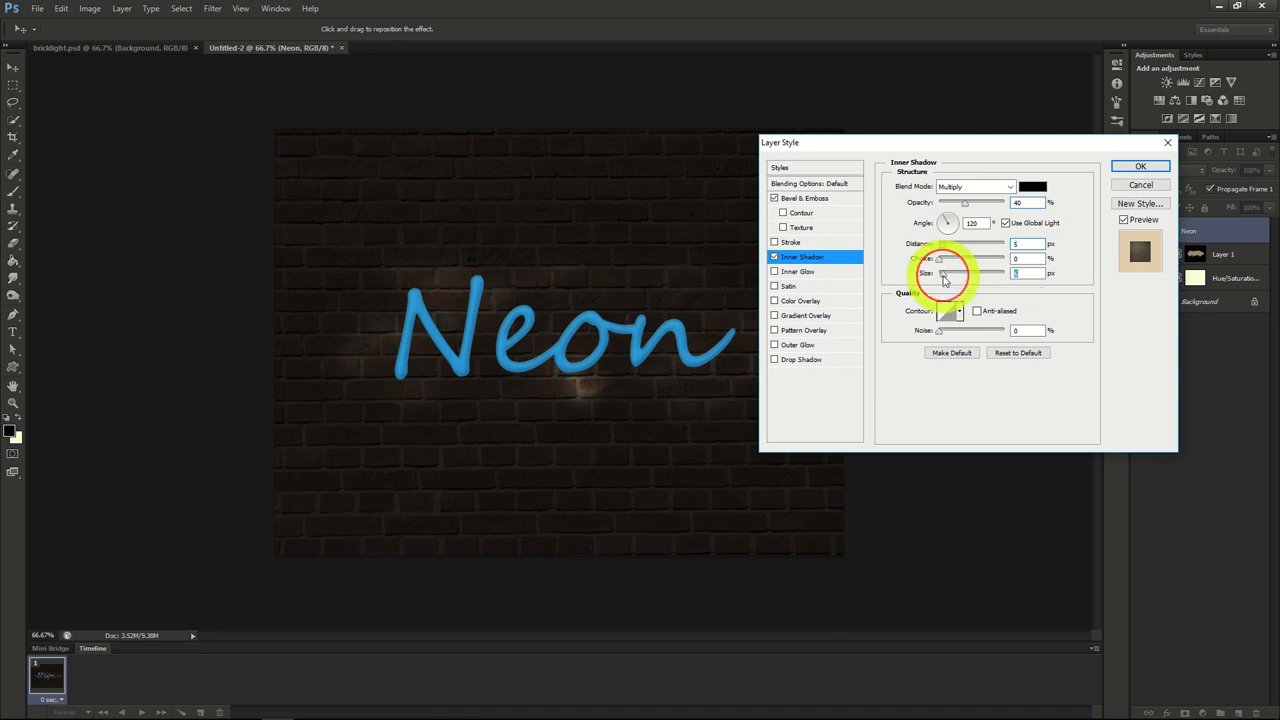
Add an Inner Glow to the Neon text with a size of about 8 px and Center as source, and apply the layer style
{"action": "left_click", "coordinate": [803, 273]}
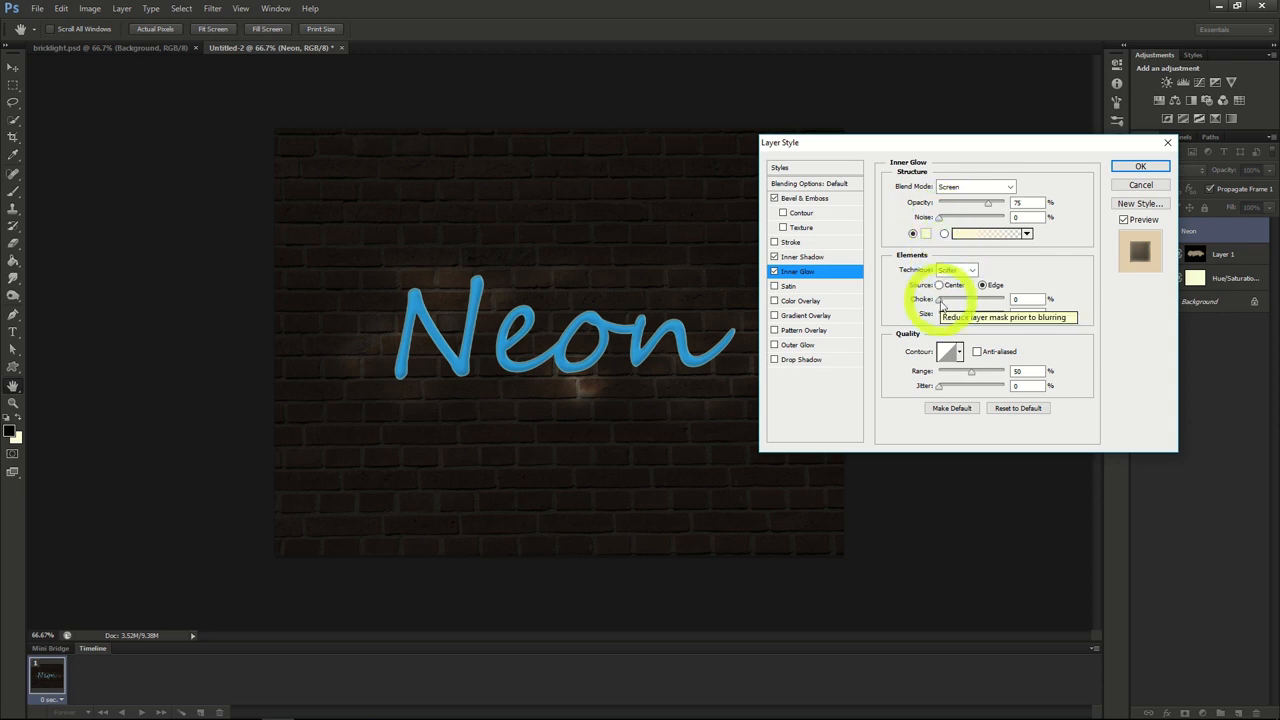
{"action": "left_click_drag", "start_coordinate": [944, 316], "coordinate": [946, 318]}
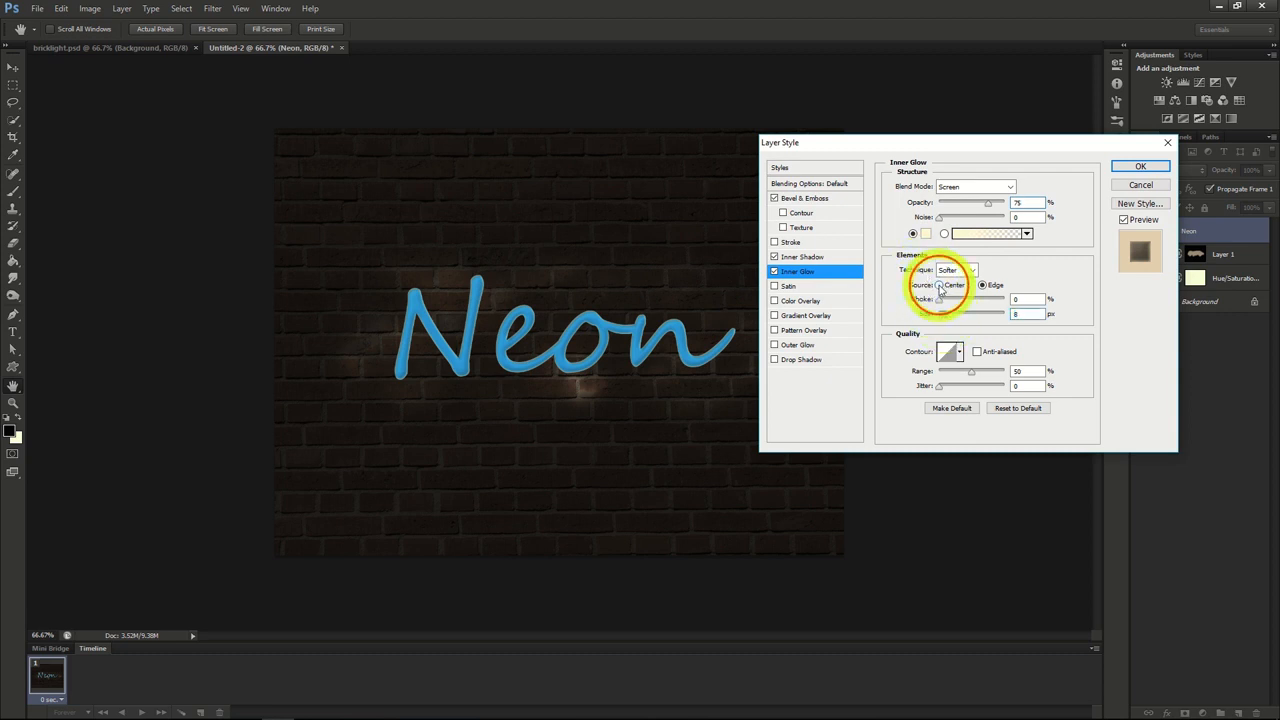
{"action": "left_click", "coordinate": [940, 286]}
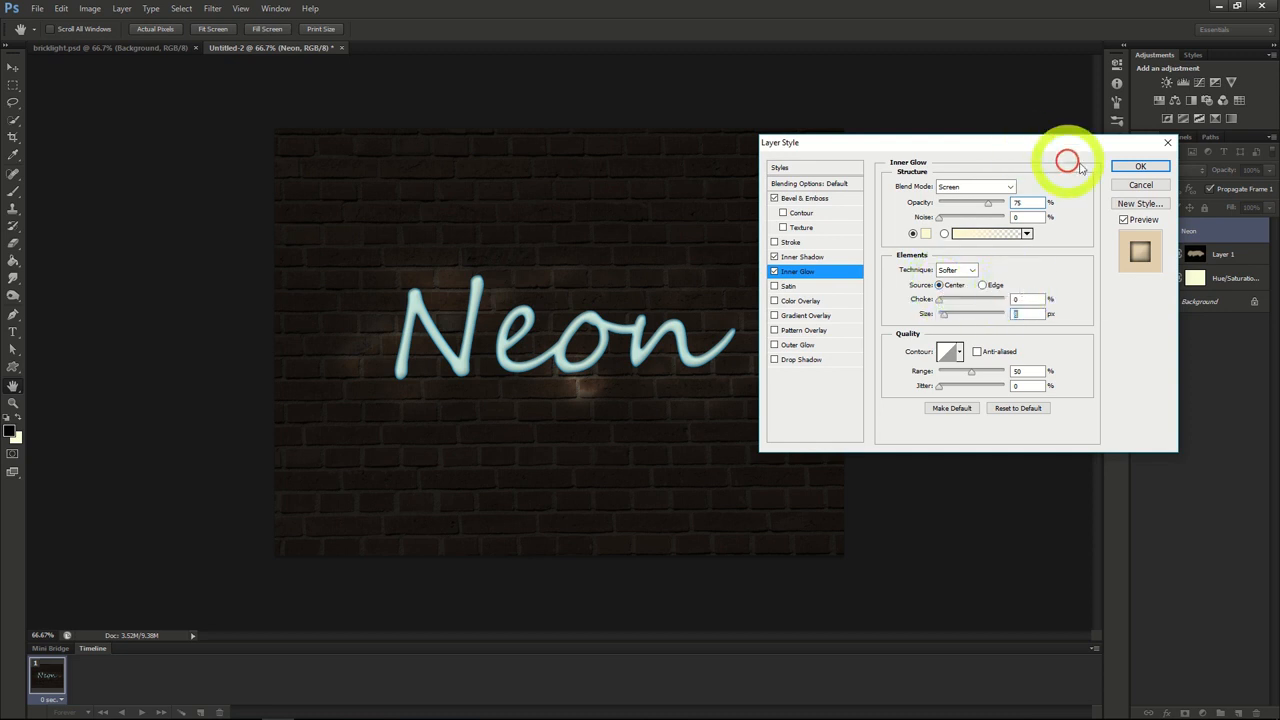
{"action": "left_click", "coordinate": [1140, 166]}
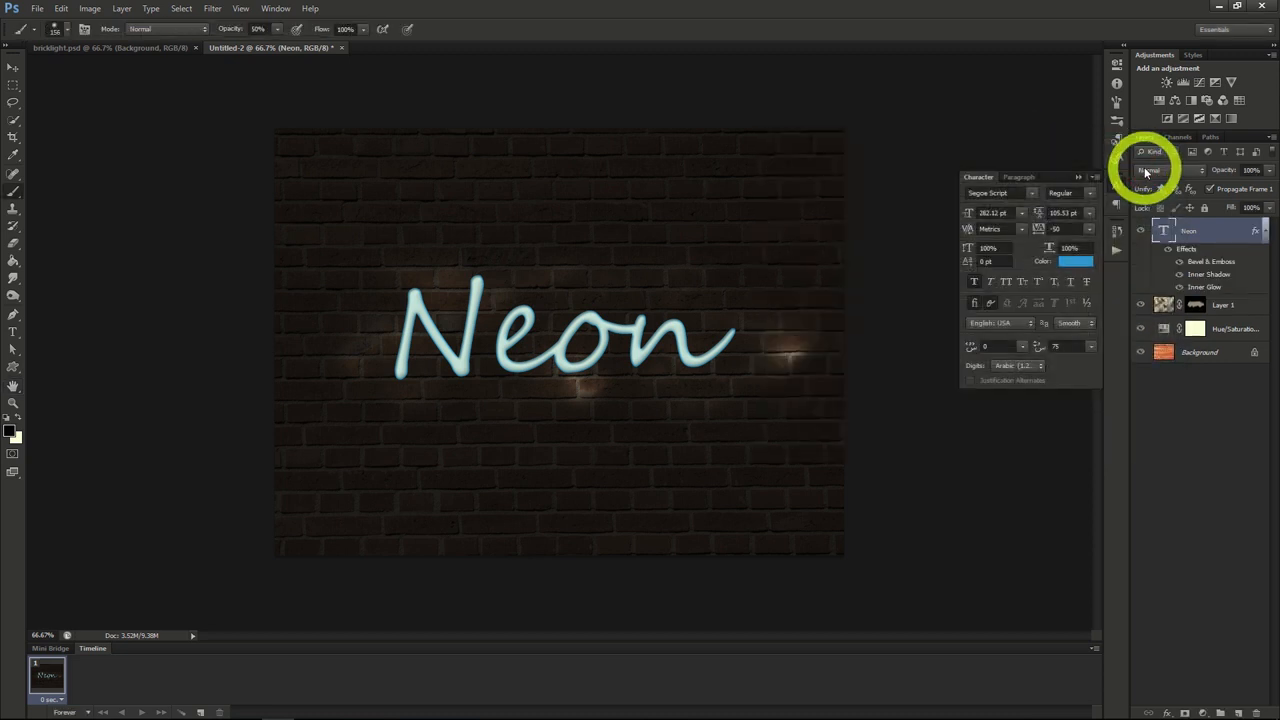
Duplicate the Neon text layer, place the copy beneath the original and convert it to a smart object
{"action": "right_click", "coordinate": [1190, 237]}
{"action": "left_click", "coordinate": [1130, 255]}
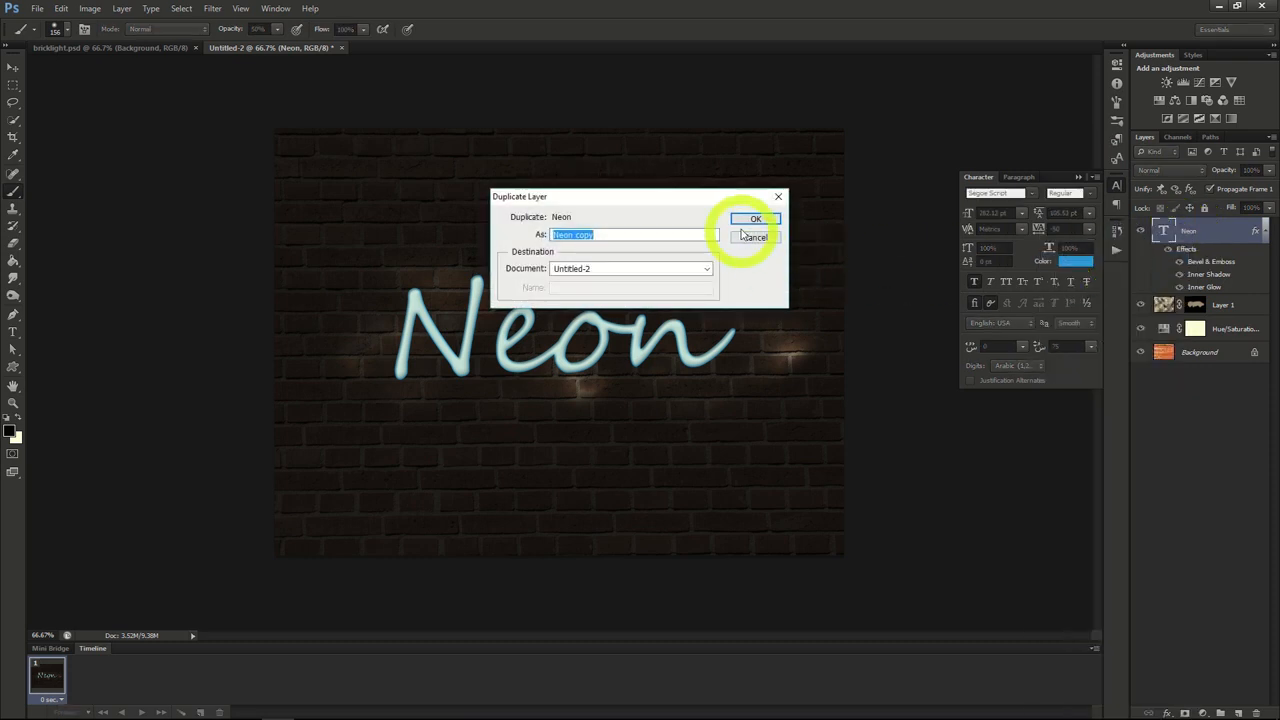
{"action": "left_click", "coordinate": [755, 219]}
{"action": "left_click_drag", "start_coordinate": [1190, 240], "coordinate": [1195, 357]}
{"action": "right_click", "coordinate": [1191, 306]}
{"action": "left_click", "coordinate": [1126, 292]}
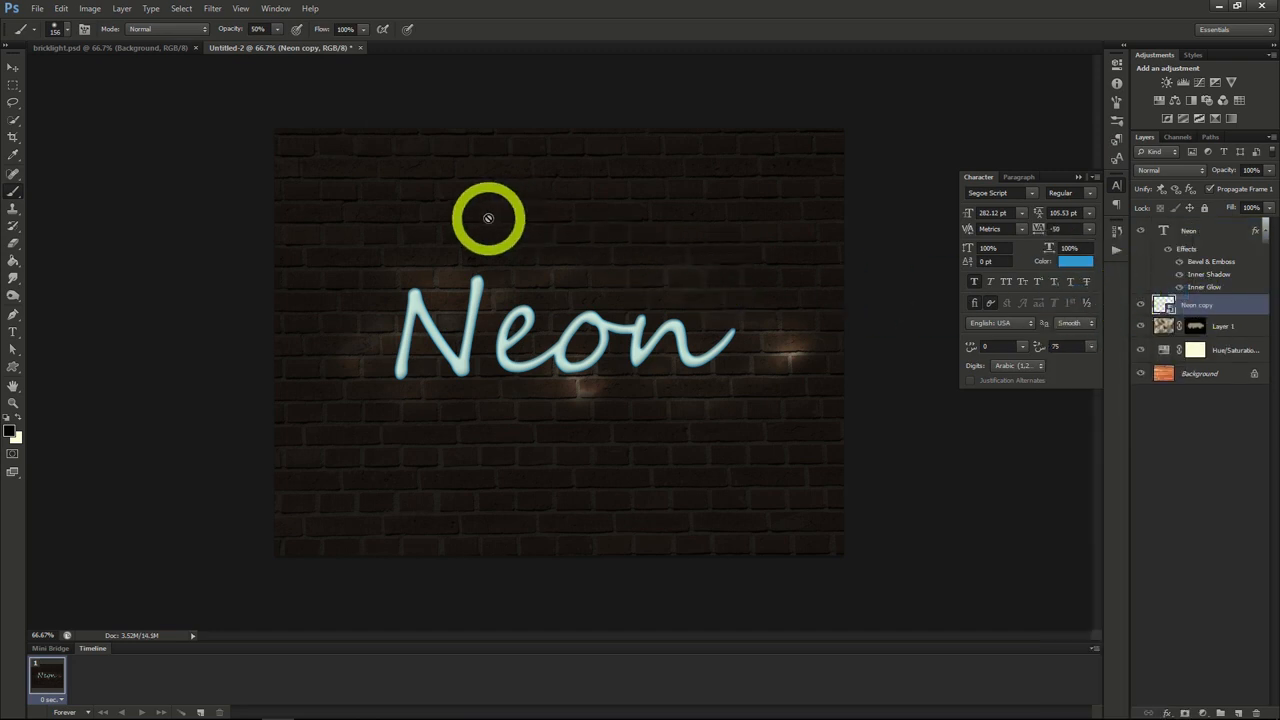
Apply a Gaussian Blur with a radius of 11.0 pixels to the Neon copy layer
{"action": "left_click", "coordinate": [216, 9]}
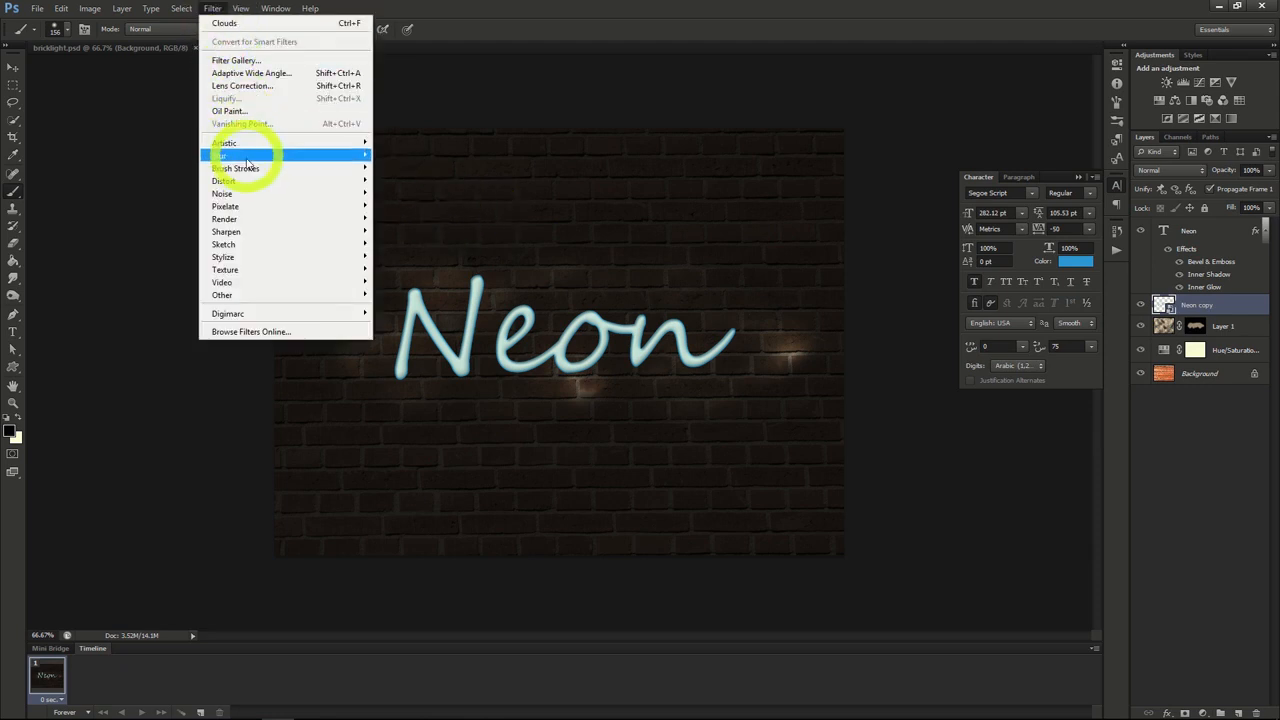
{"action": "mouse_move", "coordinate": [248, 163]}
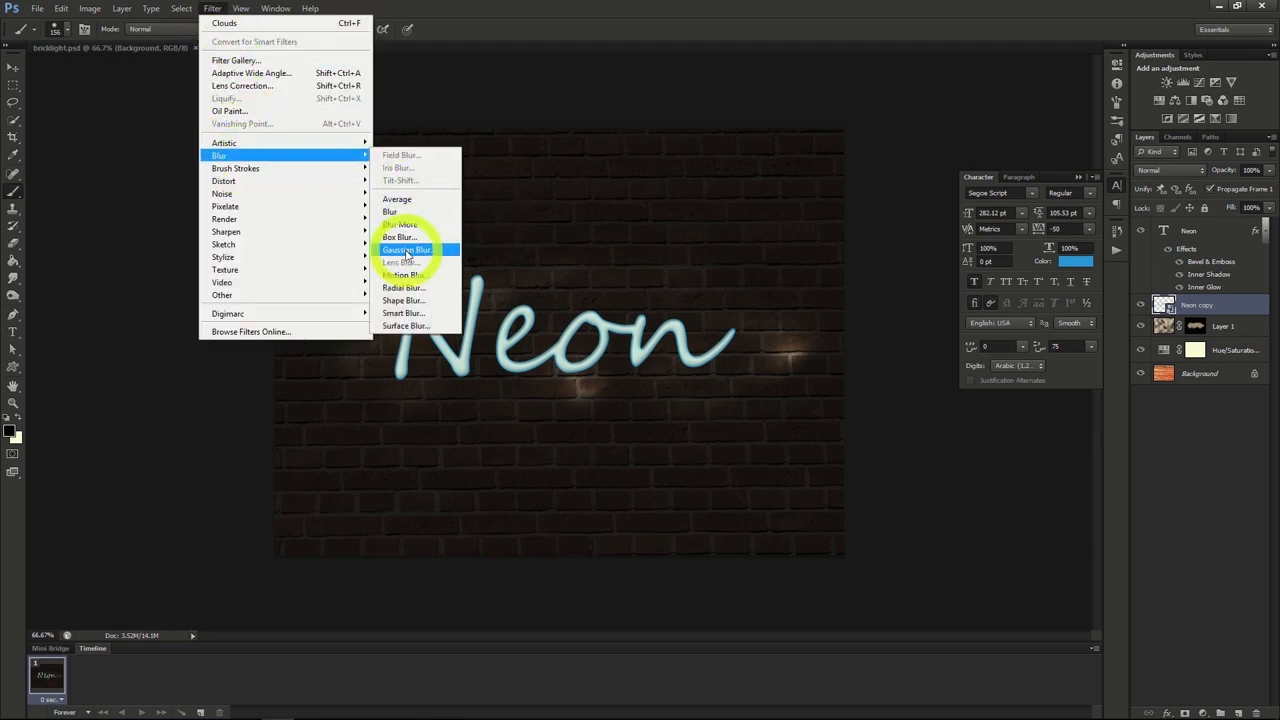
{"action": "left_click", "coordinate": [406, 250]}
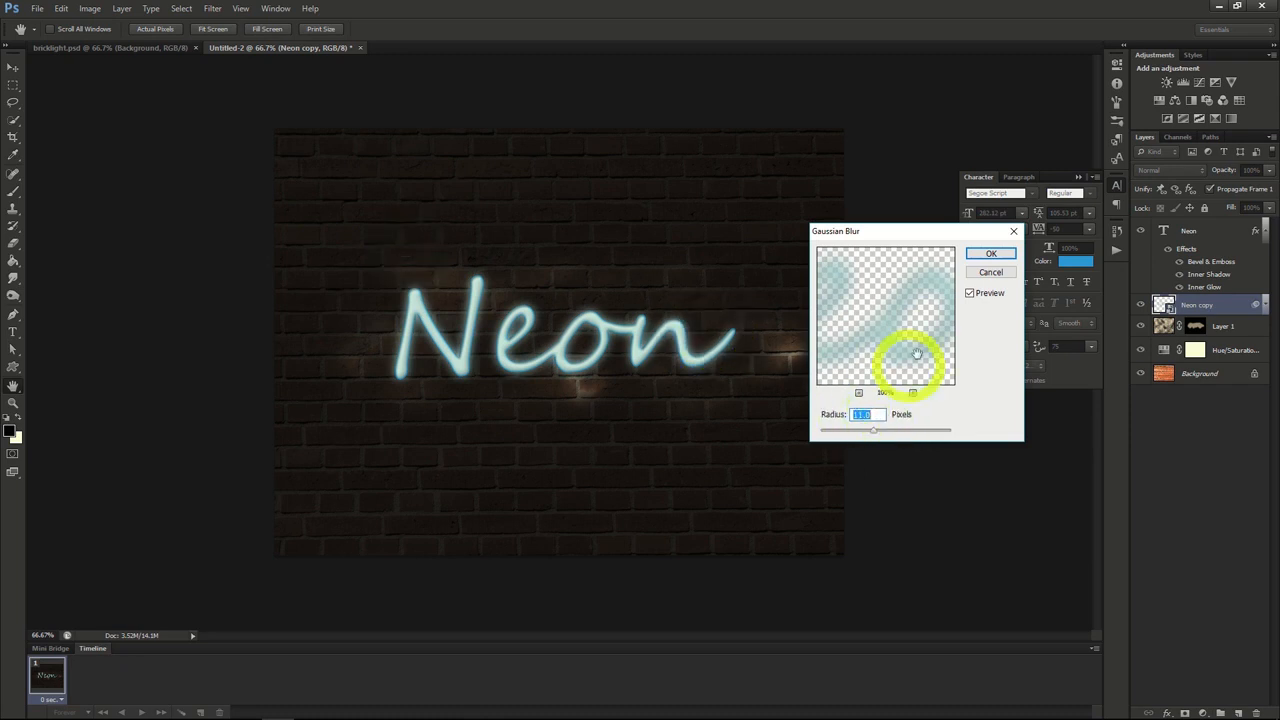
{"action": "left_click", "coordinate": [987, 255]}
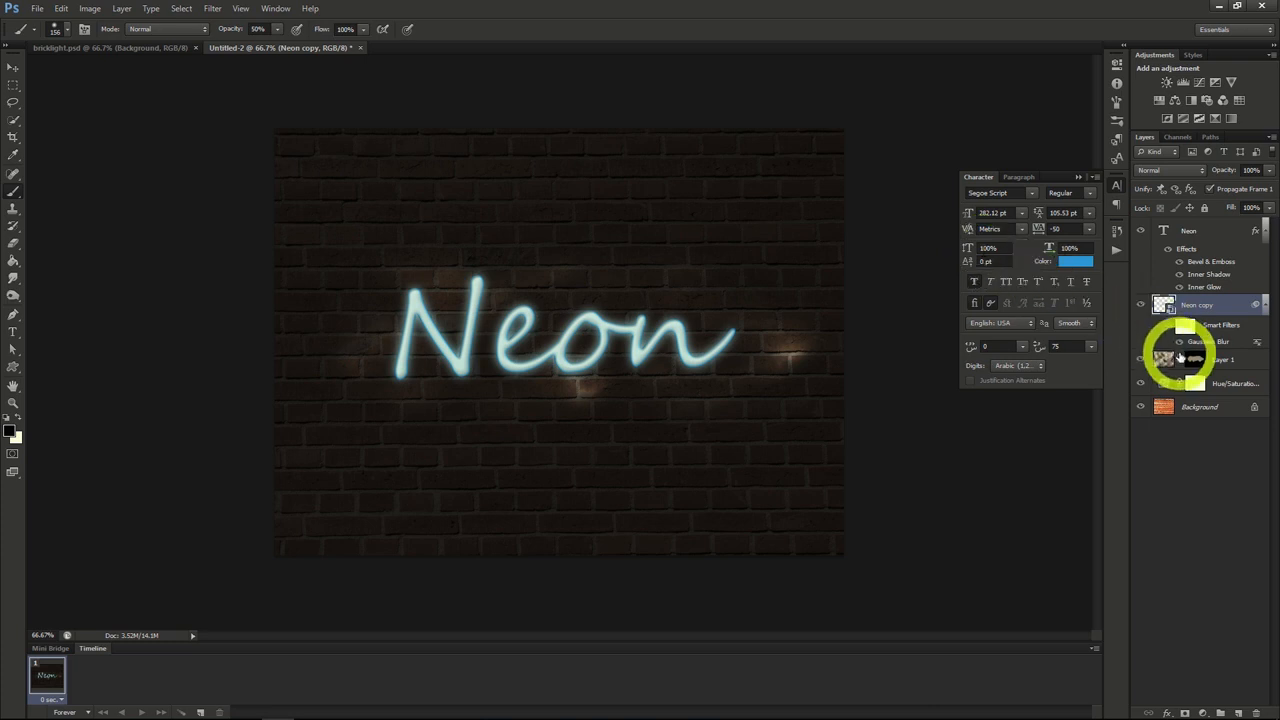
Add a new layer directly above Layer 1 and set up a hard round brush of 13 px
{"action": "left_click", "coordinate": [1223, 360]}
{"action": "left_click", "coordinate": [1238, 713]}
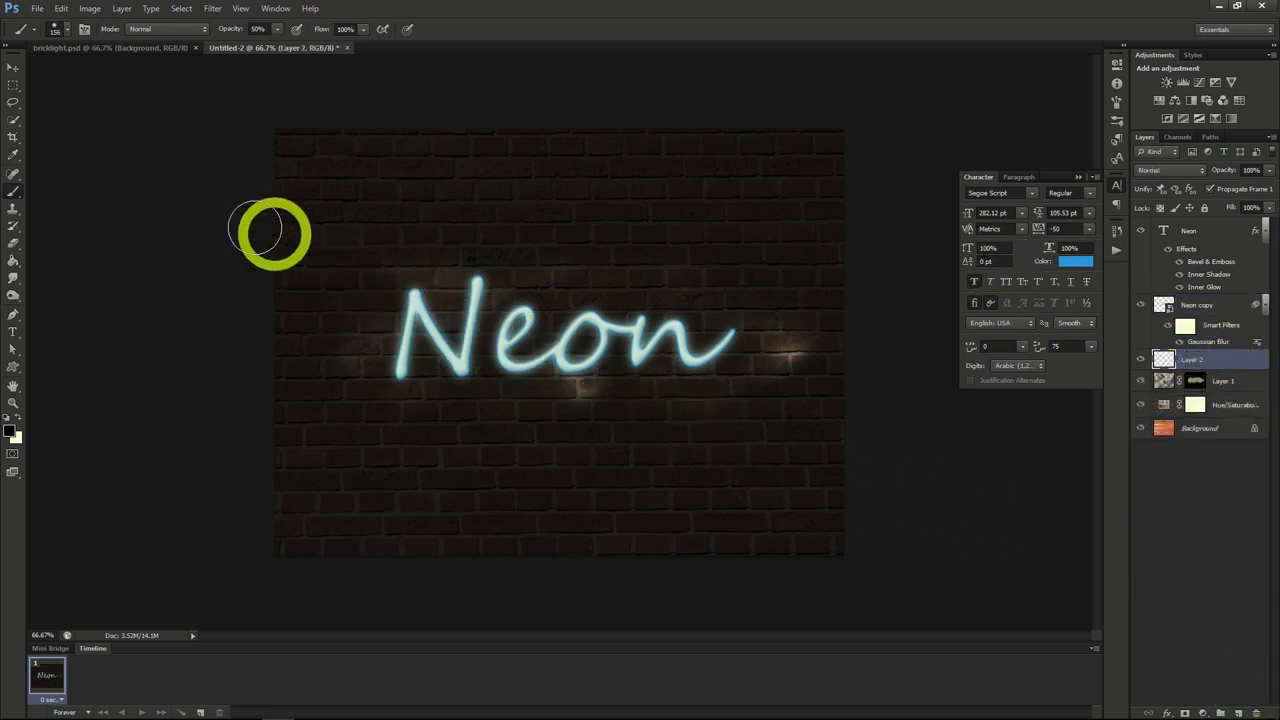
{"action": "left_click", "coordinate": [60, 44]}
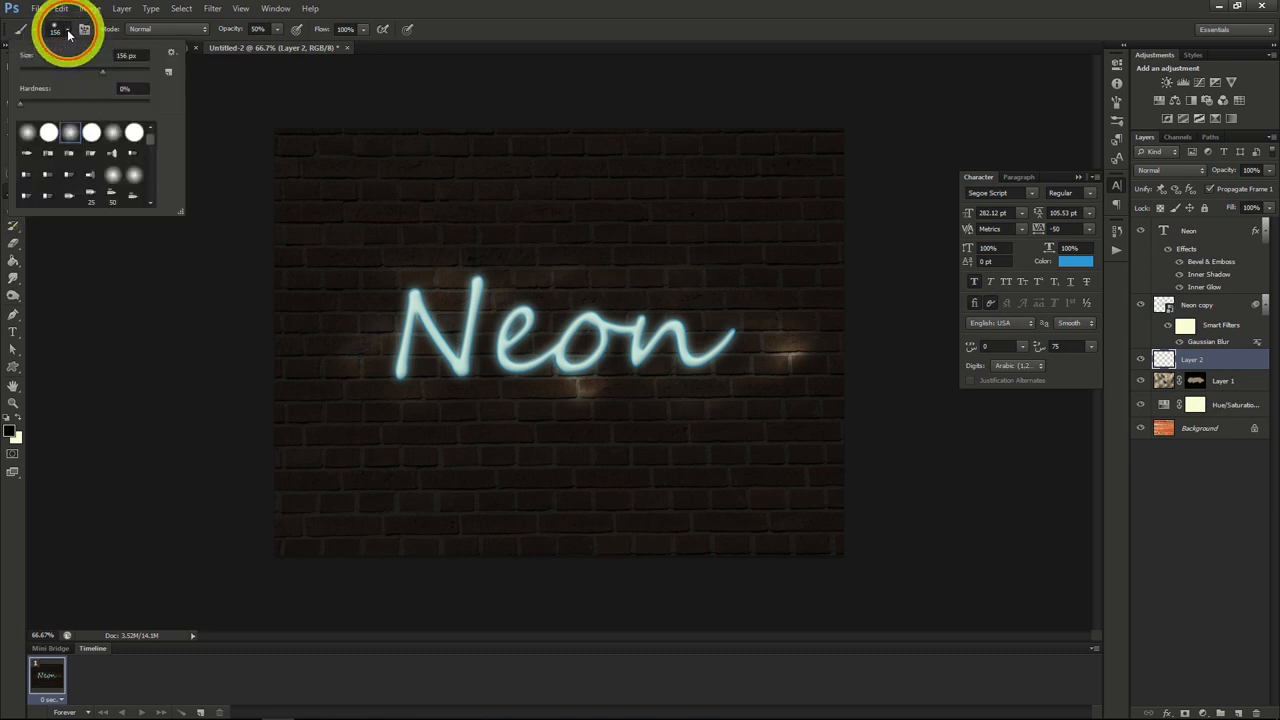
{"action": "double_click", "coordinate": [49, 115]}
{"action": "left_click", "coordinate": [68, 34]}
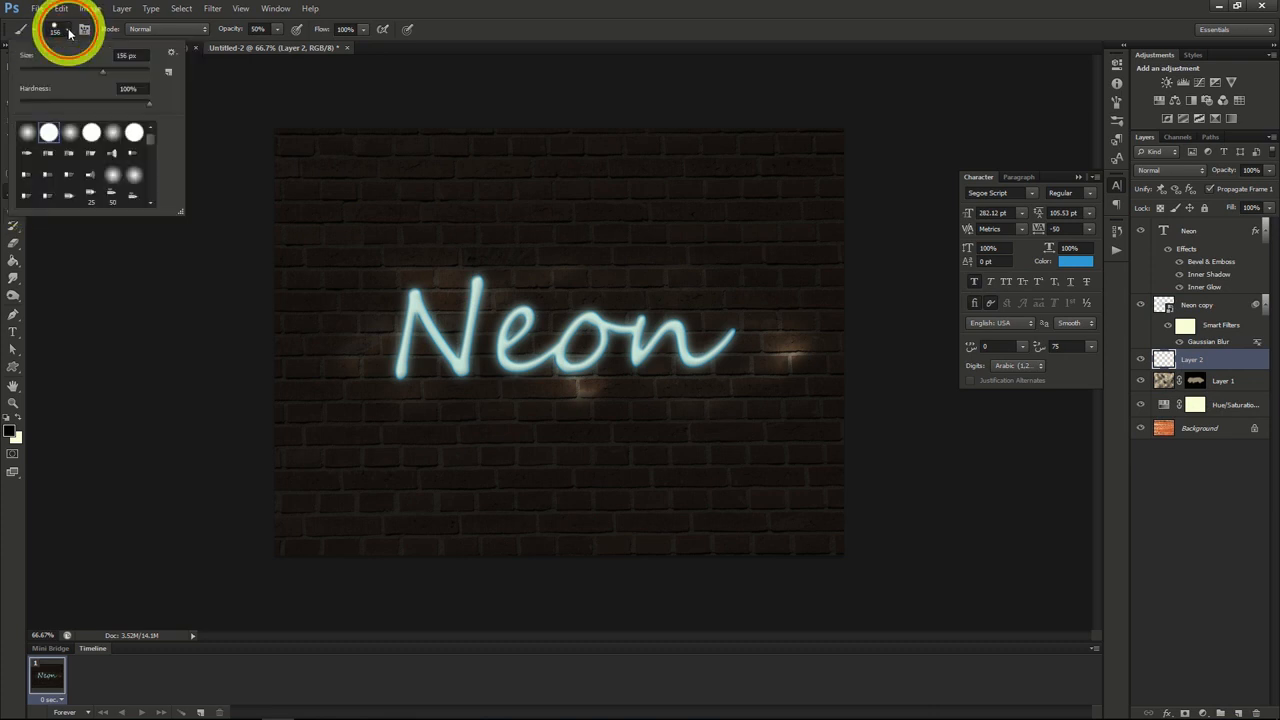
{"action": "left_click_drag", "start_coordinate": [100, 69], "coordinate": [44, 74]}
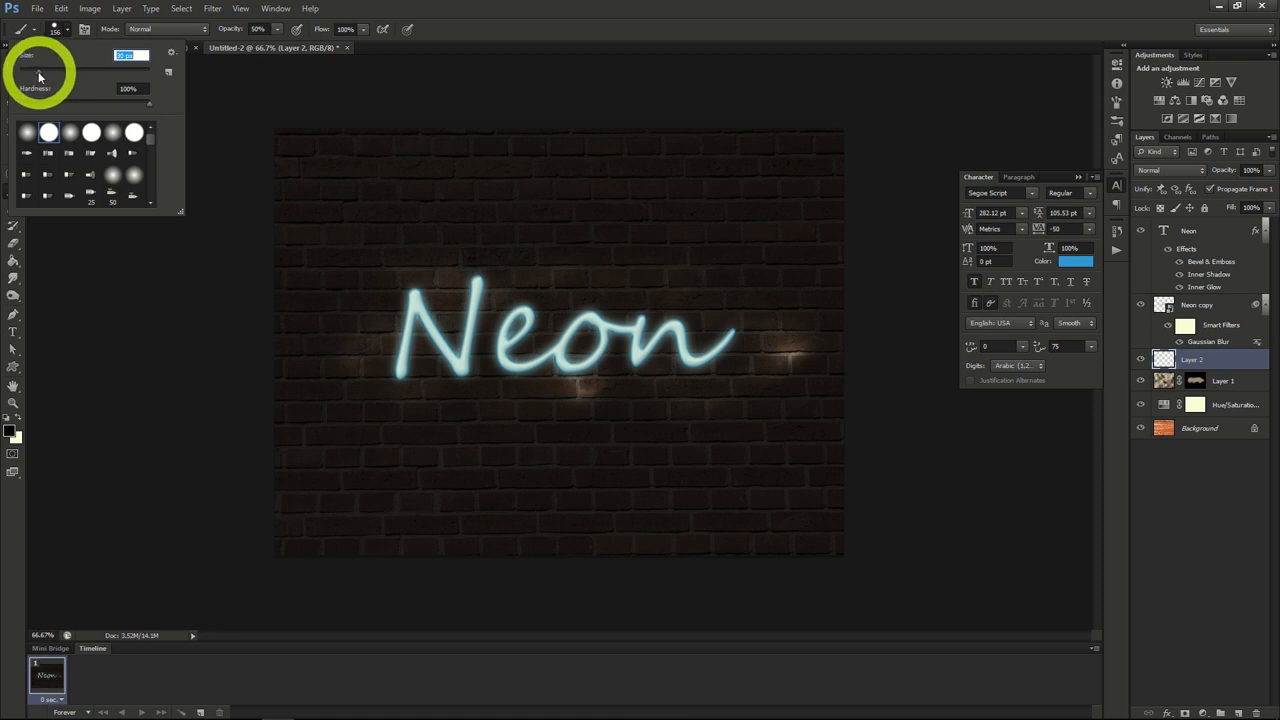
{"action": "left_click", "coordinate": [191, 330]}
Draw a wavy open path with the Pen tool across the Neon text, from the end of the last n to the N
{"action": "left_click", "coordinate": [14, 316]}
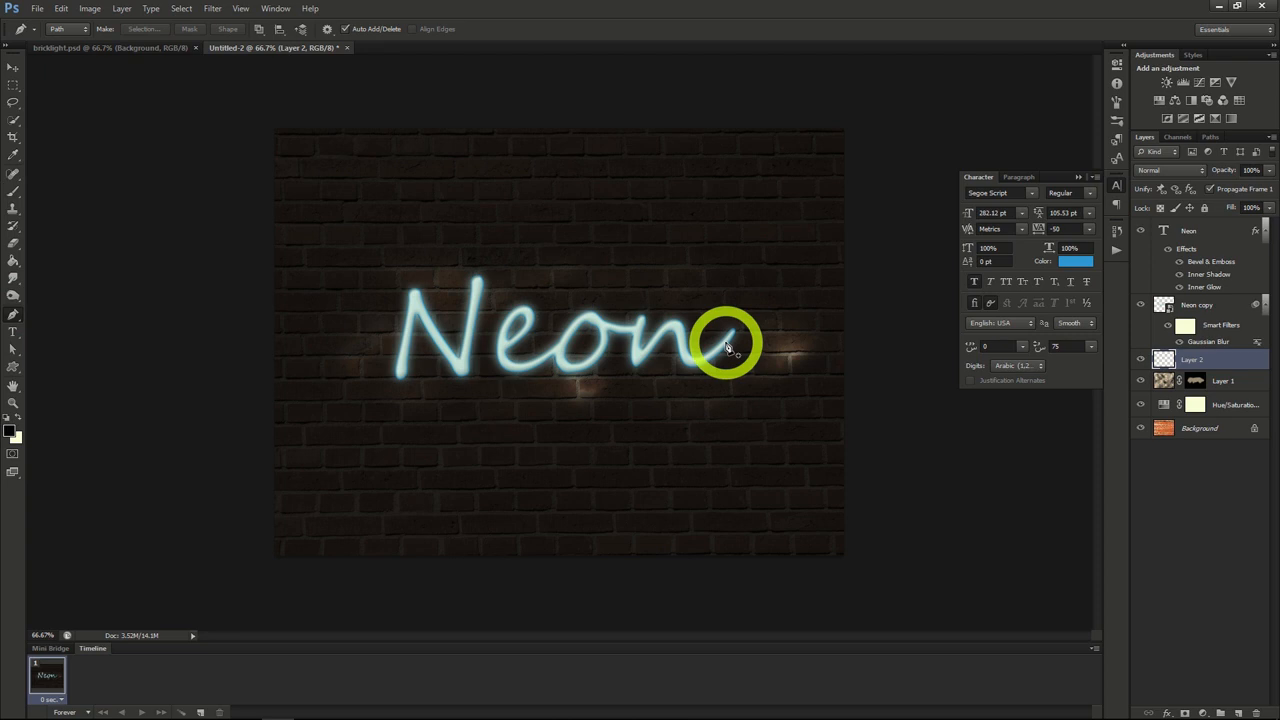
{"action": "left_click_drag", "start_coordinate": [725, 343], "coordinate": [646, 343]}
{"action": "left_click_drag", "start_coordinate": [625, 346], "coordinate": [615, 347]}
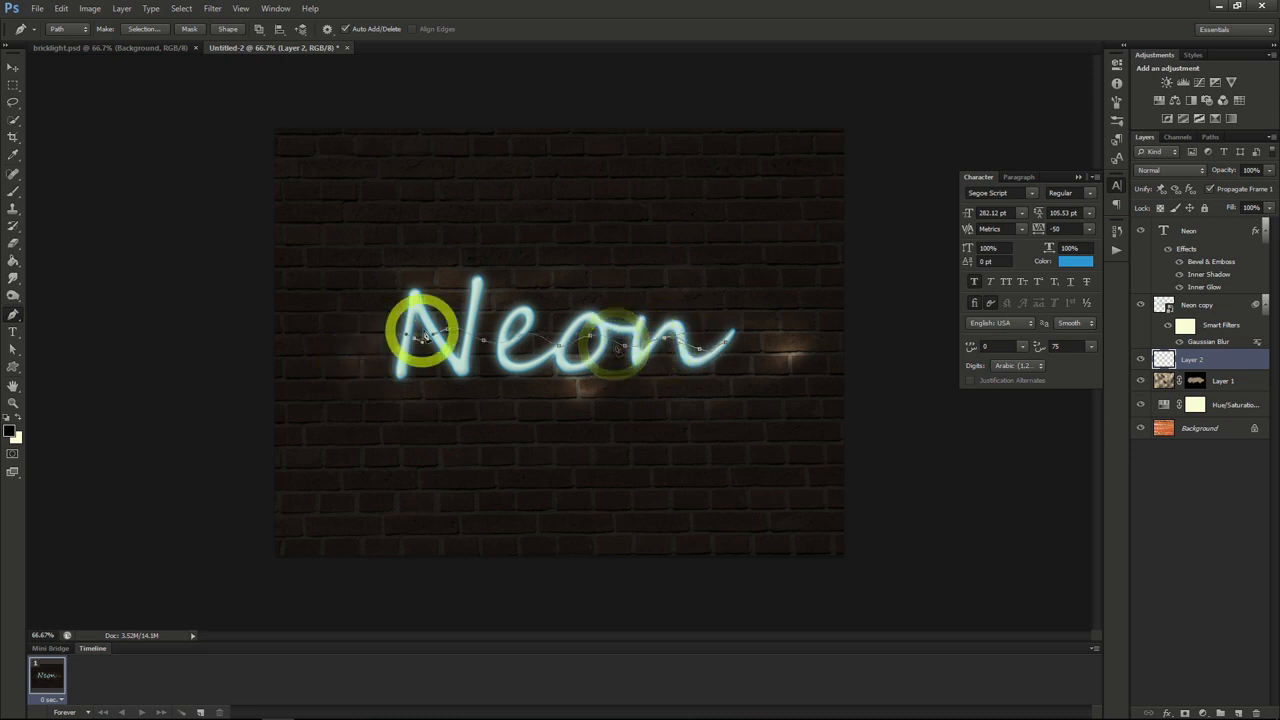
{"action": "left_click_drag", "start_coordinate": [426, 337], "coordinate": [441, 337]}
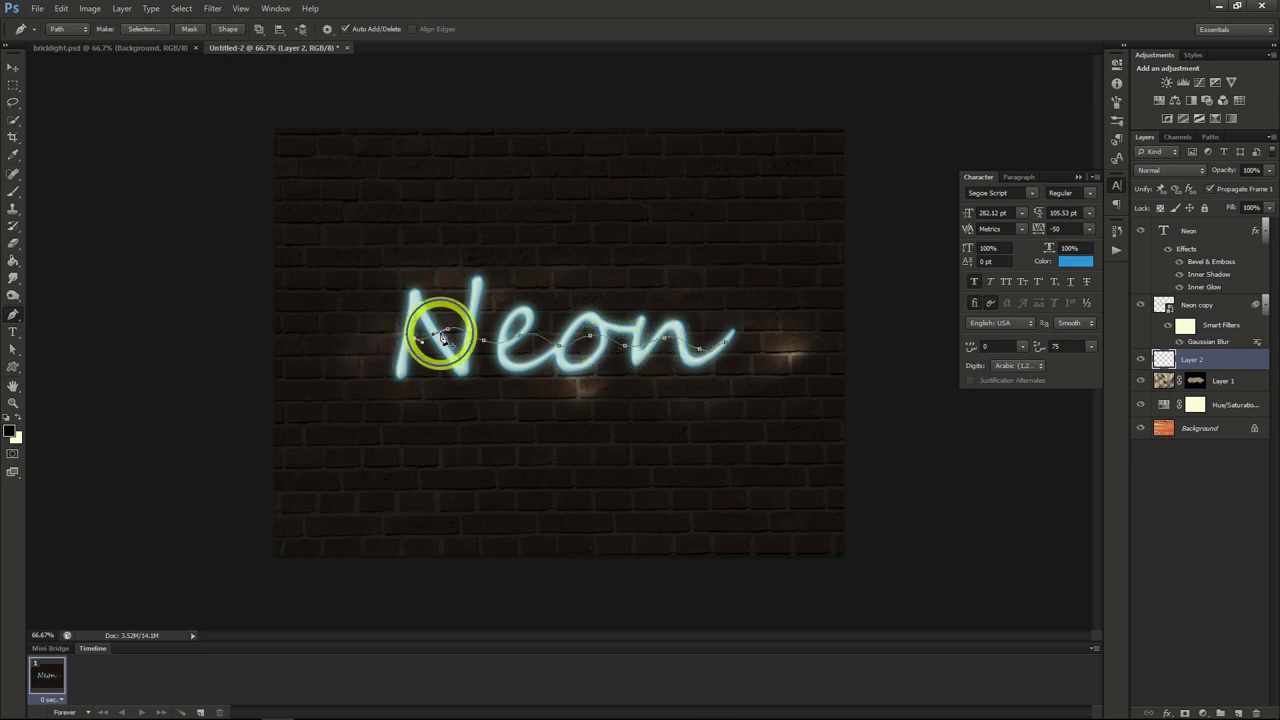
Stroke the wavy path with the Brush using Simulate Pressure, and delete the path
{"action": "right_click", "coordinate": [441, 336]}
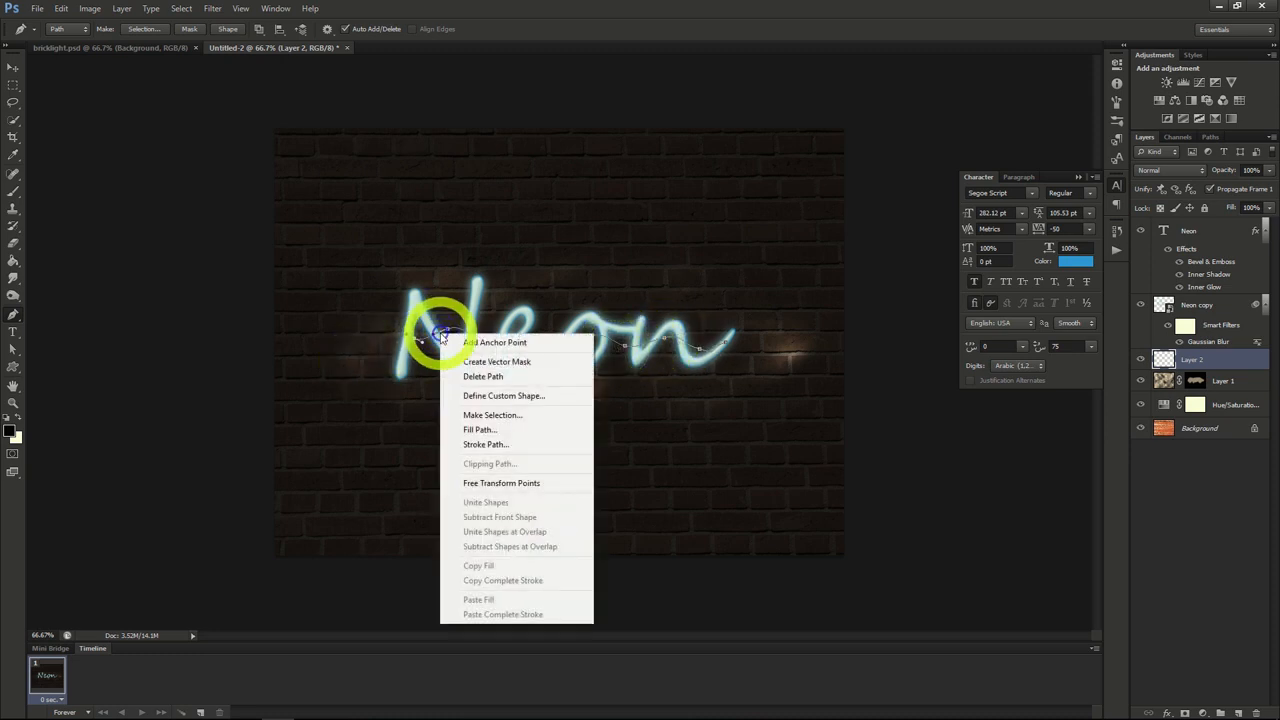
{"action": "left_click", "coordinate": [482, 444]}
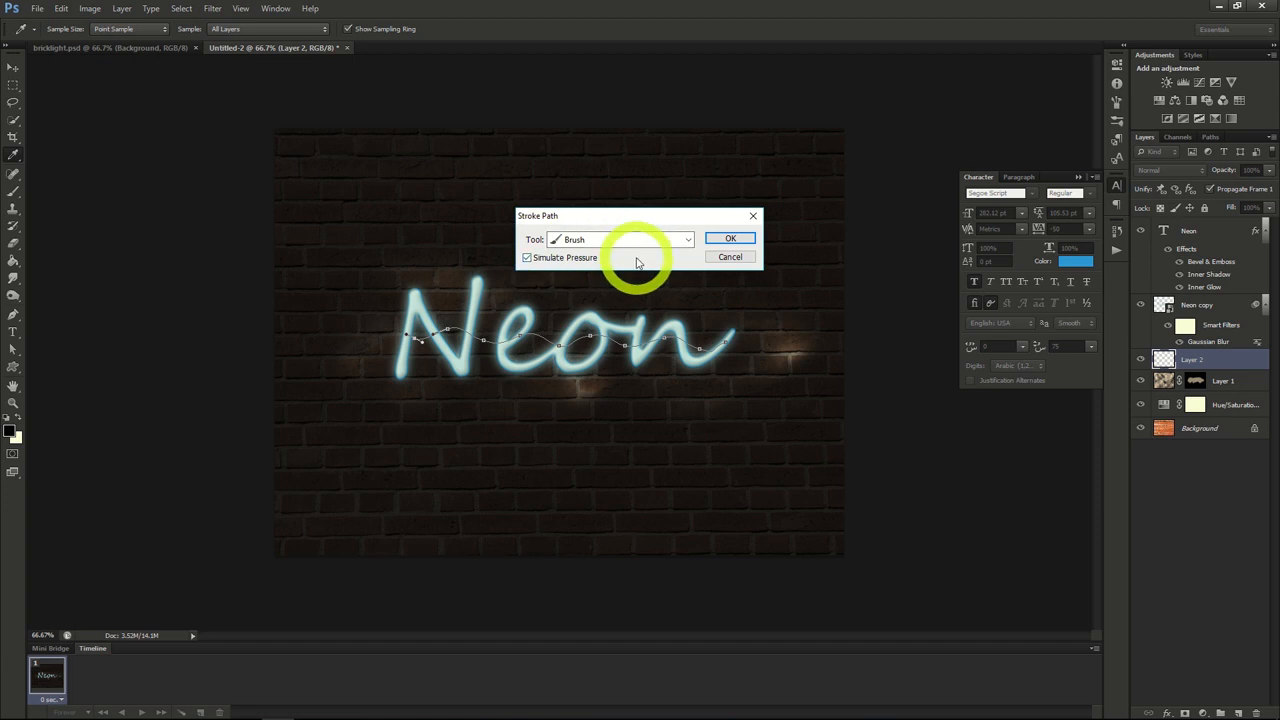
{"action": "left_click", "coordinate": [730, 238]}
{"action": "right_click", "coordinate": [591, 341]}
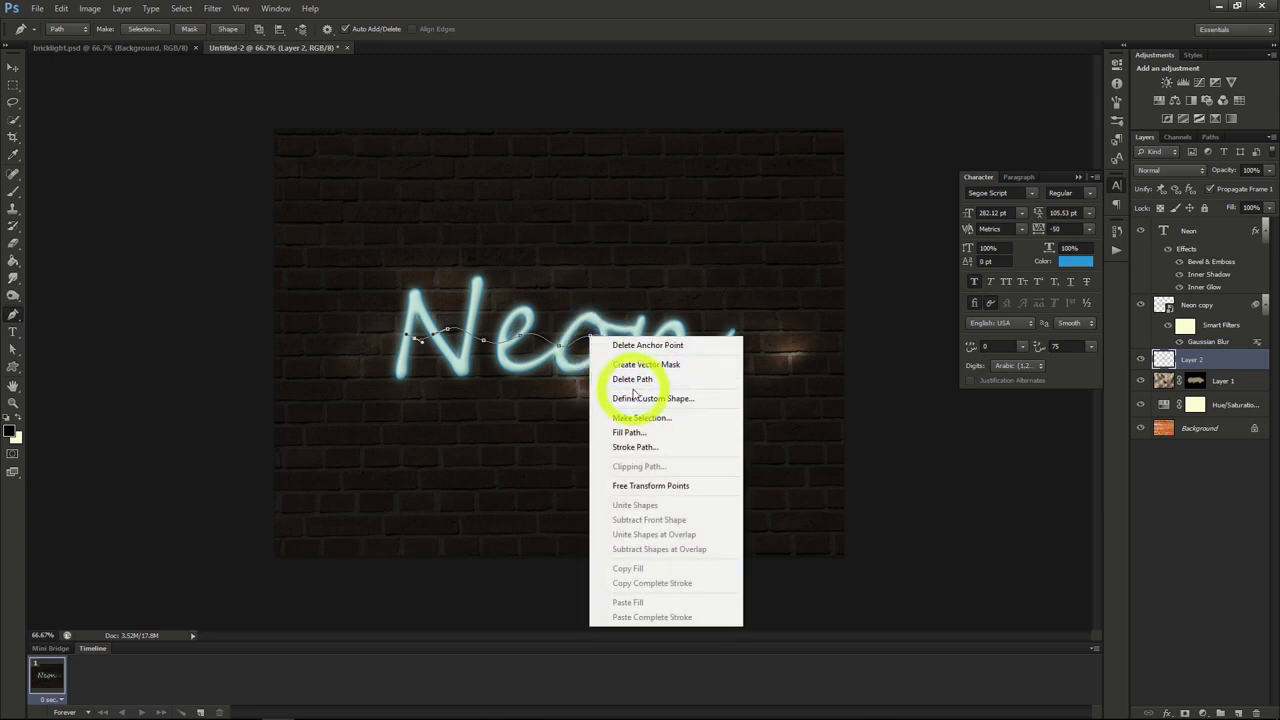
{"action": "left_click", "coordinate": [632, 385]}
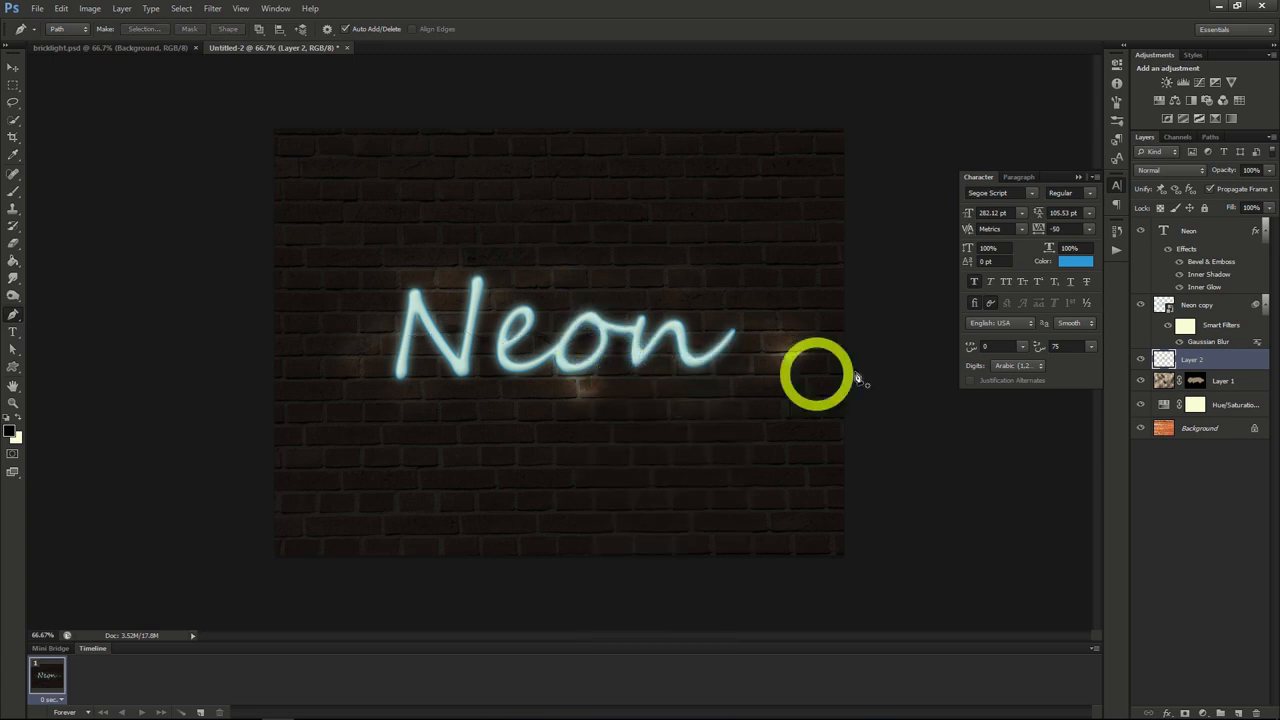
Apply Bevel & Emboss to the cable stroke on Layer 2 with depth 245%, size 0 px and slight softening
{"action": "right_click", "coordinate": [1189, 366]}
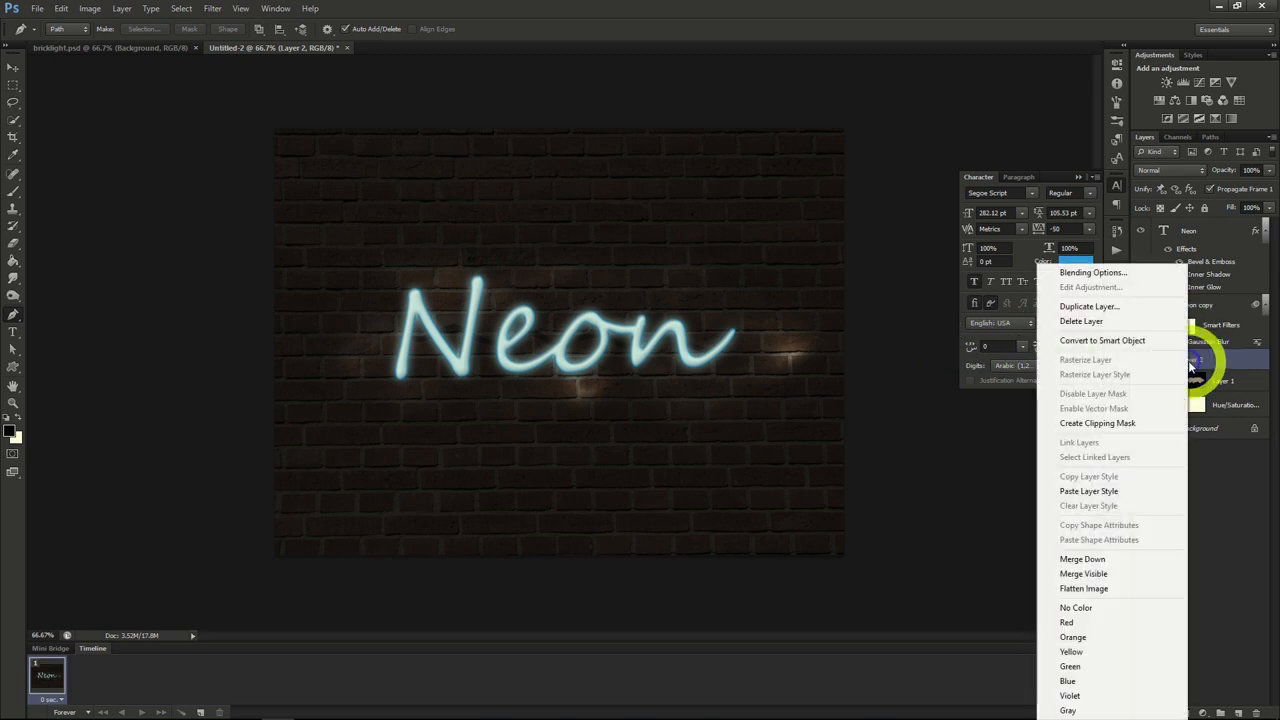
{"action": "left_click", "coordinate": [1094, 277]}
{"action": "left_click", "coordinate": [818, 200]}
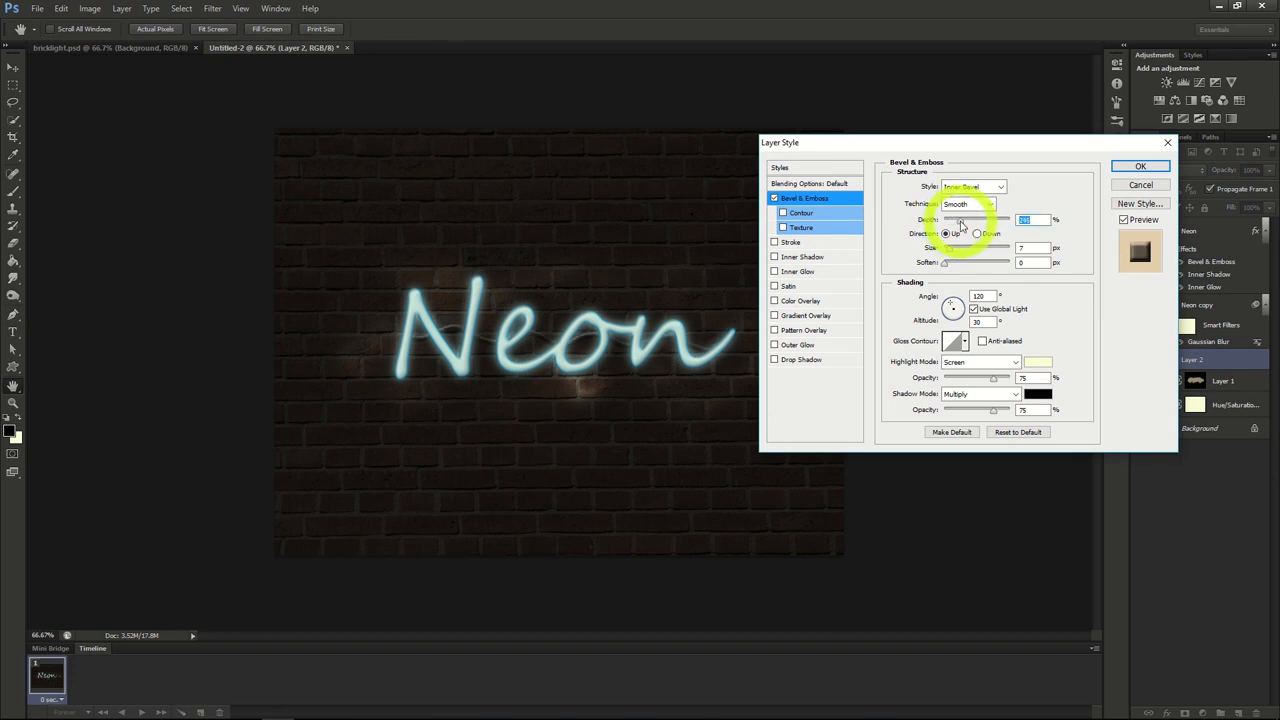
{"action": "left_click_drag", "start_coordinate": [950, 250], "coordinate": [938, 251]}
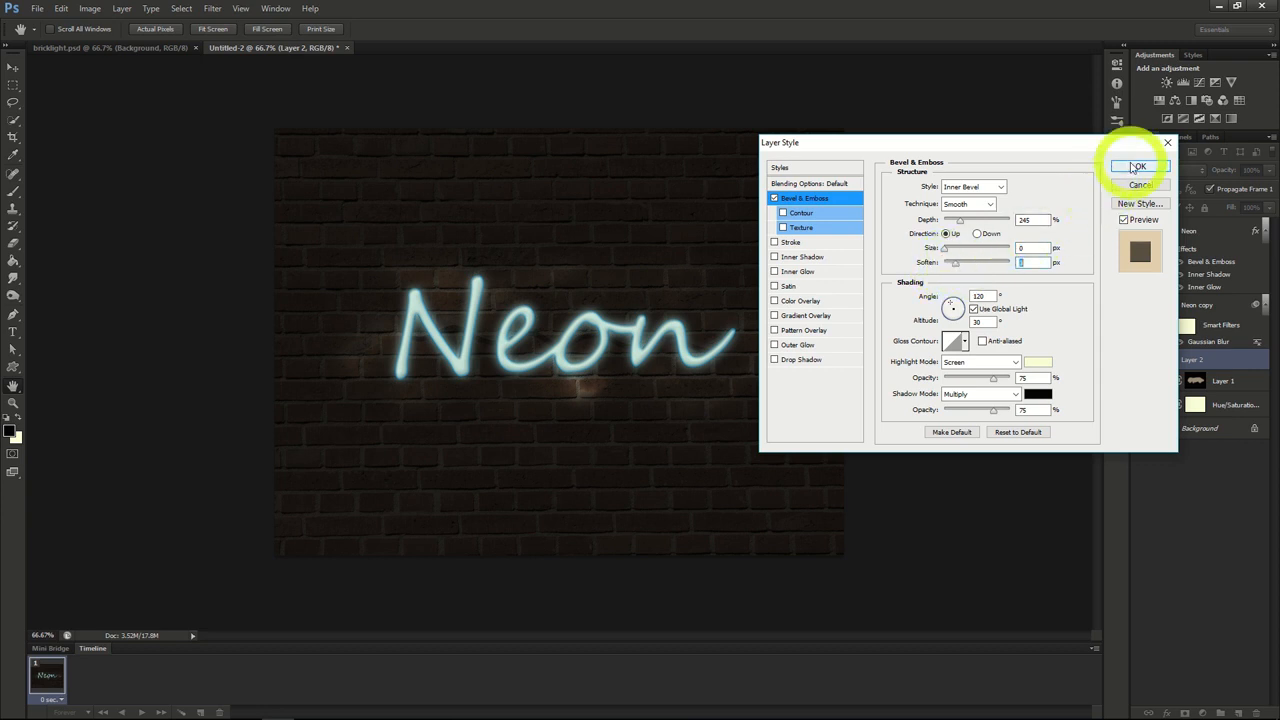
{"action": "left_click", "coordinate": [1136, 165]}
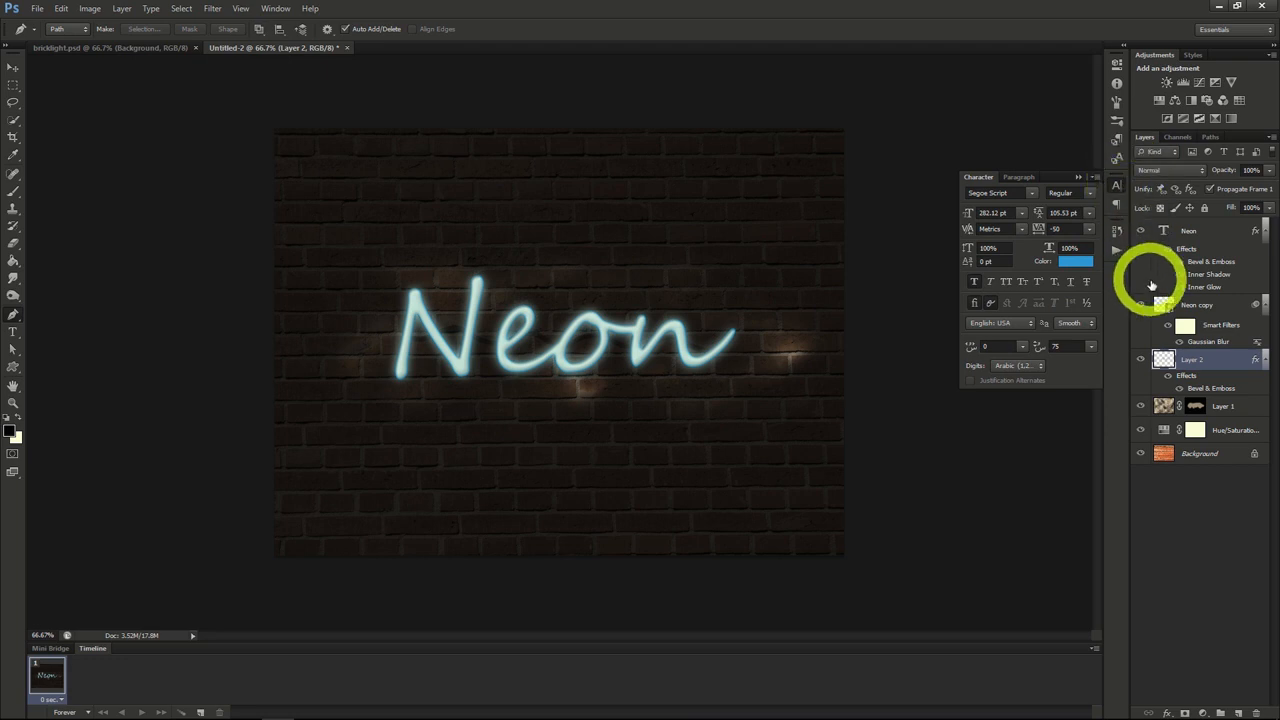
Add a new layer above Layer 2 and set up a soft 156 px brush at 63% opacity
{"action": "left_click", "coordinate": [1237, 712]}
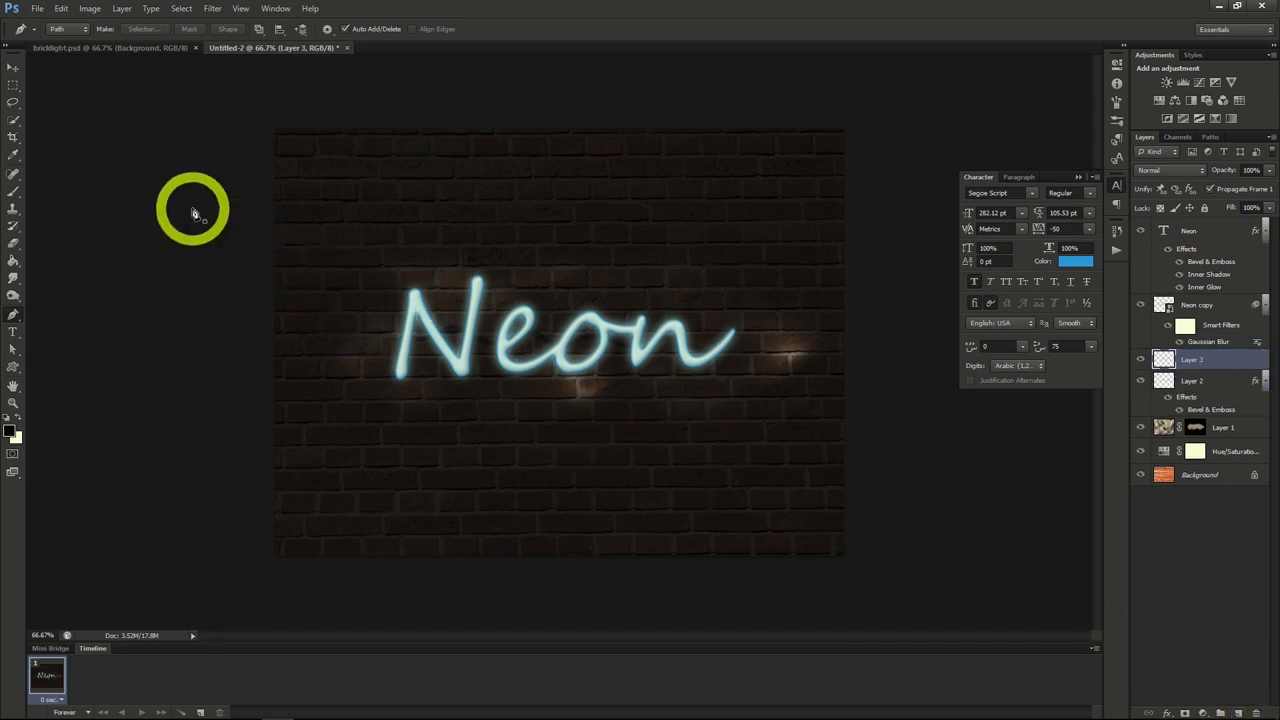
{"action": "left_click", "coordinate": [14, 191]}
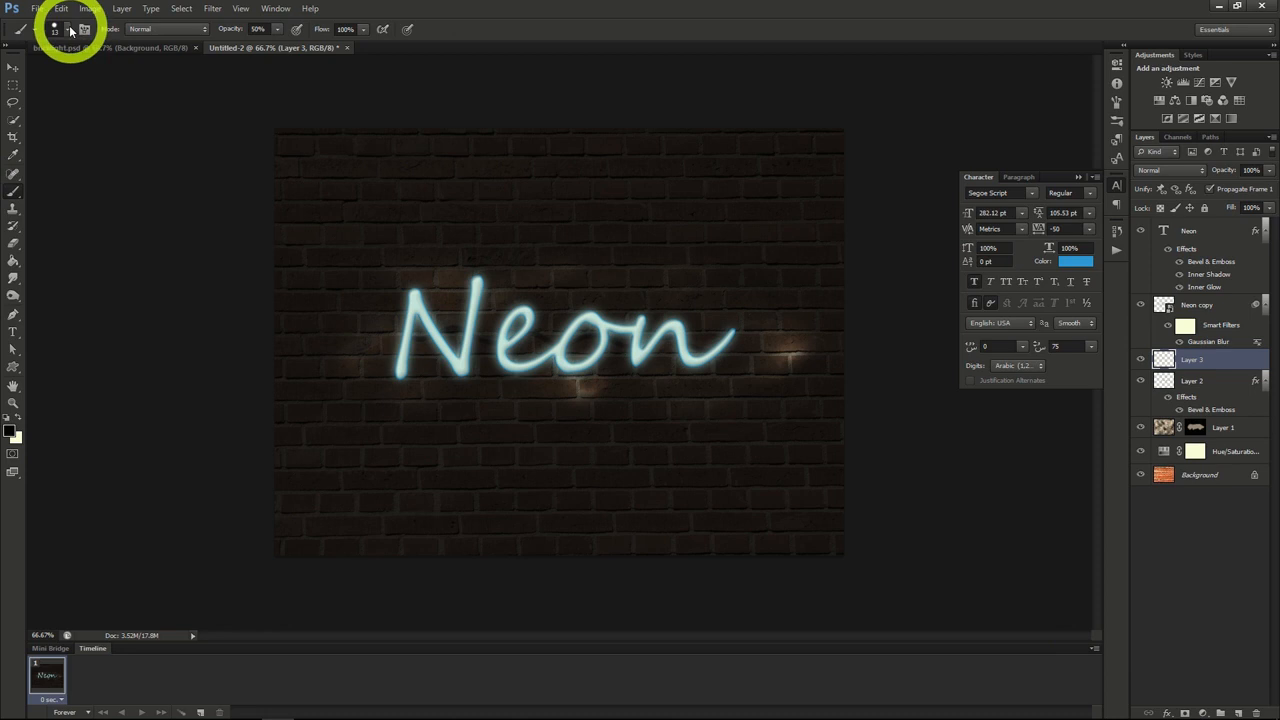
{"action": "left_click", "coordinate": [70, 30]}
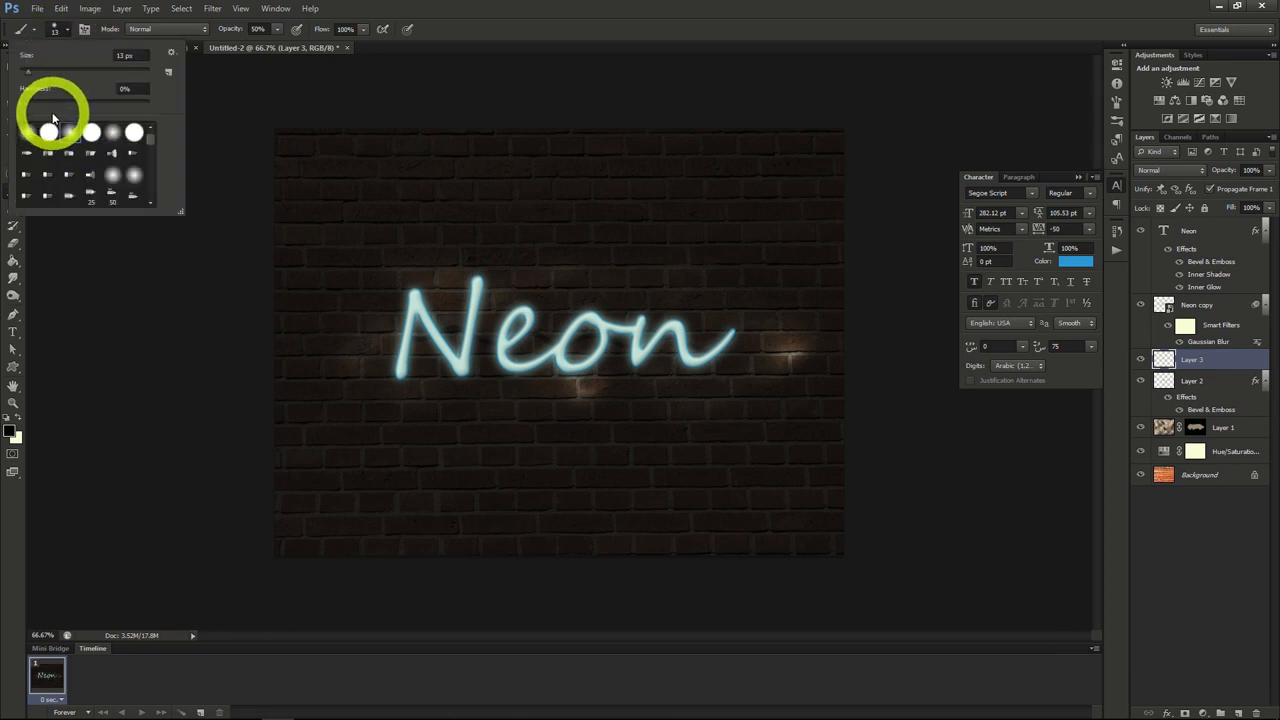
{"action": "mouse_move", "coordinate": [27, 78]}
{"action": "left_mouse_down"}
{"action": "mouse_move", "coordinate": [71, 63]}
{"action": "mouse_move", "coordinate": [106, 71]}
{"action": "left_mouse_up"}
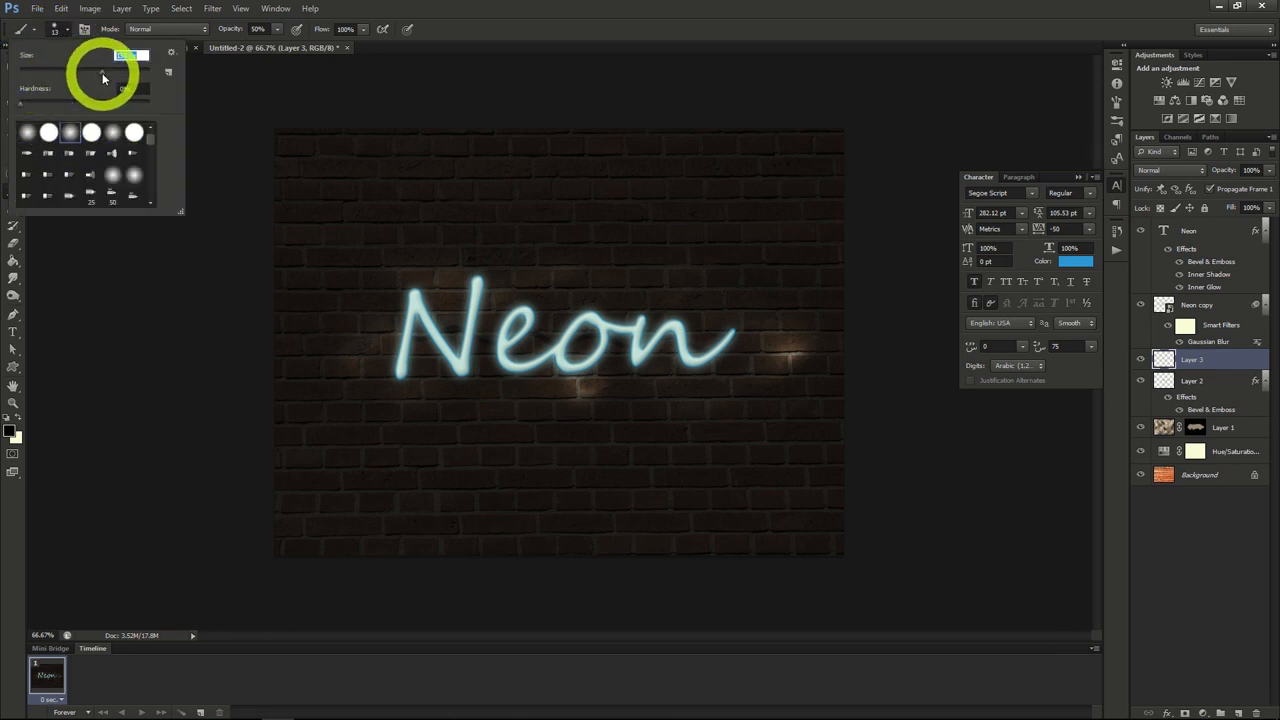
{"action": "left_click", "coordinate": [278, 31]}
{"action": "left_click_drag", "start_coordinate": [279, 45], "coordinate": [286, 45]}
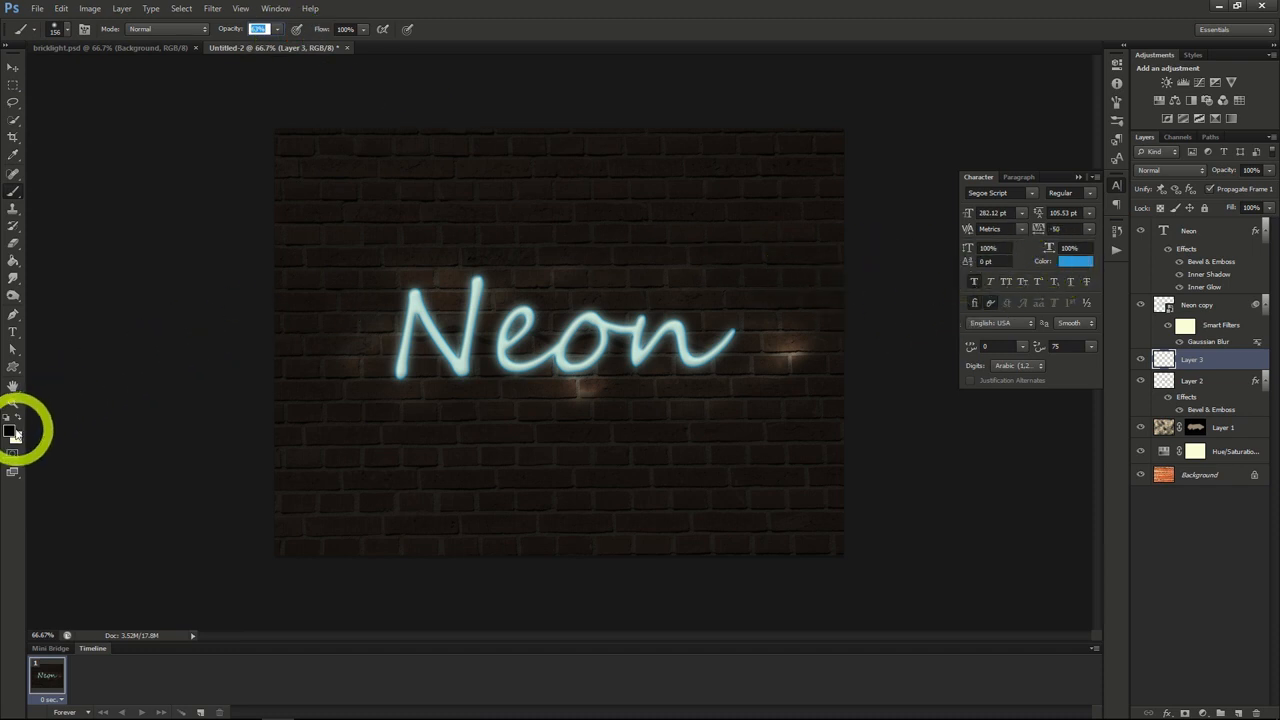
Paint a large teal area over the bricks around the Neon text and set the layer's blend mode to Soft Light
{"action": "left_click", "coordinate": [10, 431]}
{"action": "left_click_drag", "start_coordinate": [398, 296], "coordinate": [380, 314]}
{"action": "mouse_move", "coordinate": [380, 314]}
{"action": "left_mouse_down"}
{"action": "mouse_move", "coordinate": [375, 374]}
{"action": "mouse_move", "coordinate": [434, 274]}
{"action": "mouse_move", "coordinate": [429, 363]}
{"action": "mouse_move", "coordinate": [491, 271]}
{"action": "mouse_move", "coordinate": [486, 391]}
{"action": "mouse_move", "coordinate": [560, 266]}
{"action": "mouse_move", "coordinate": [774, 297]}
{"action": "mouse_move", "coordinate": [760, 330]}
{"action": "left_mouse_up"}
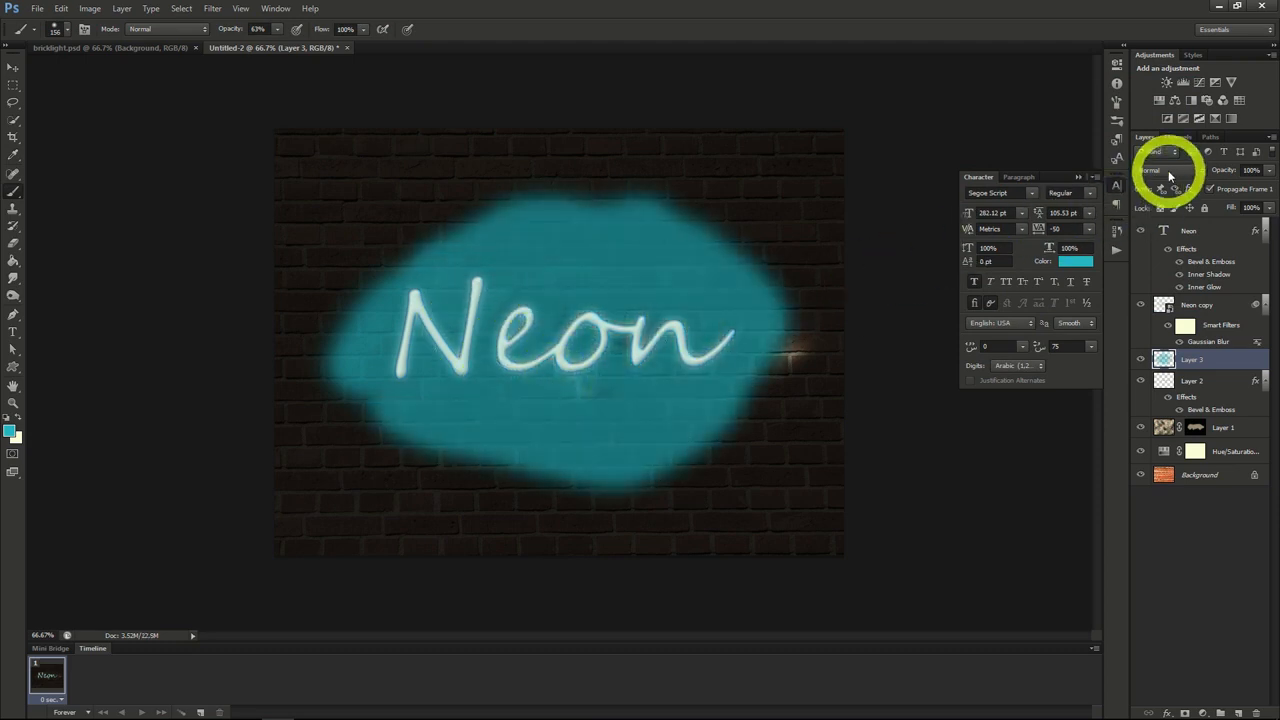
{"action": "left_click", "coordinate": [1170, 175]}
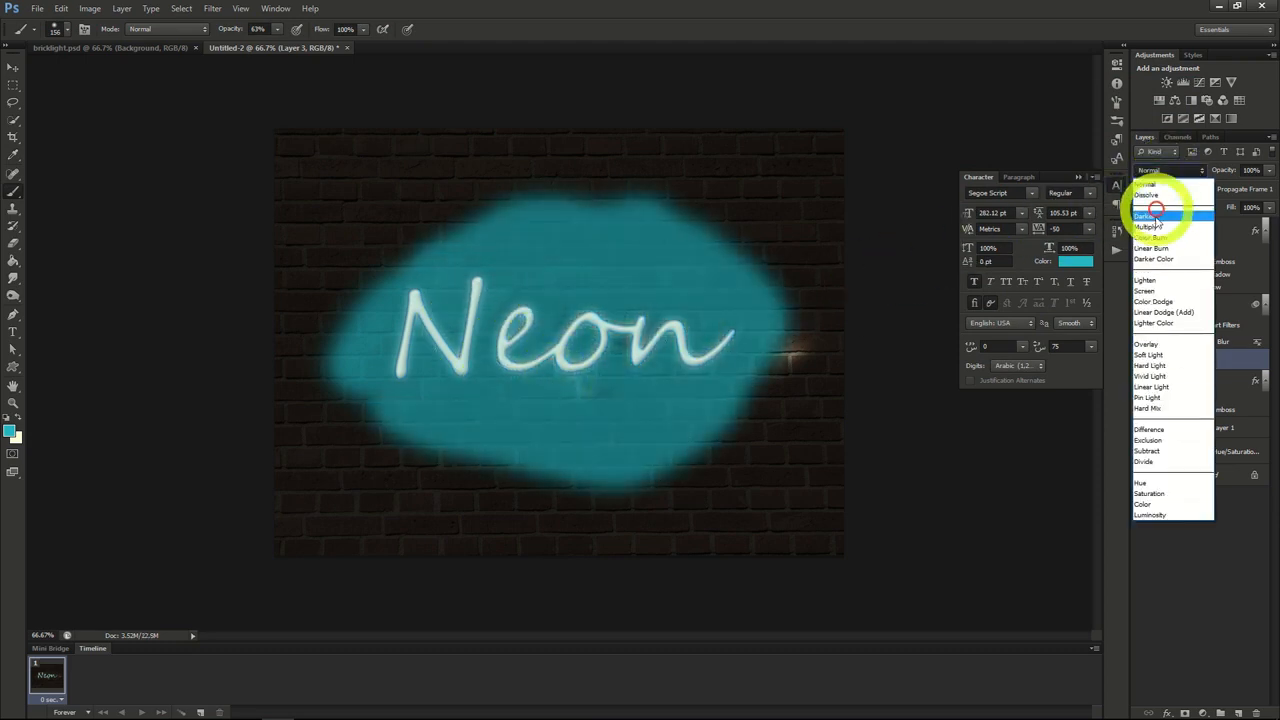
{"action": "left_click", "coordinate": [1160, 356]}
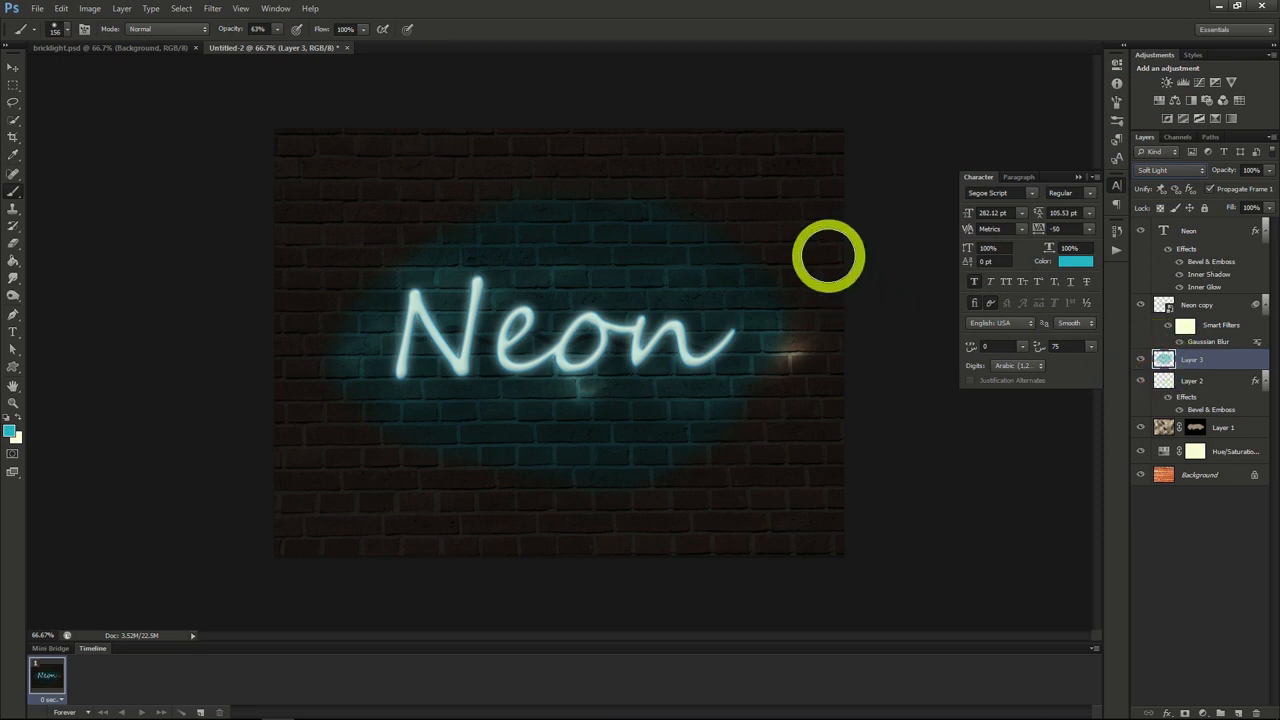